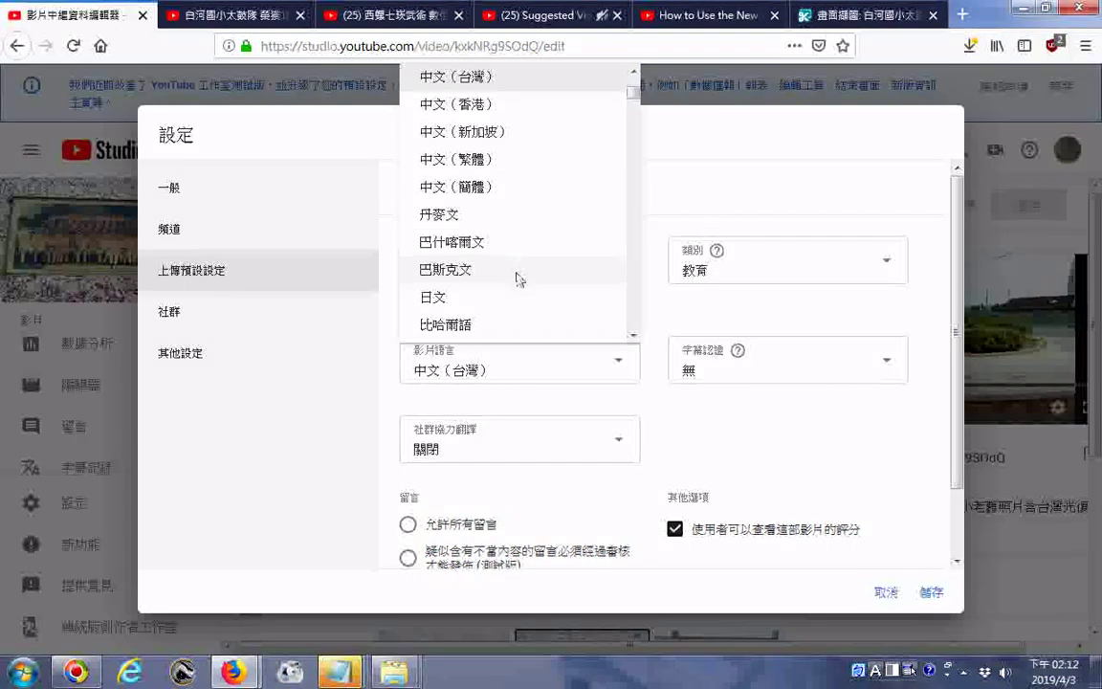
- Examine the language choices offered for the default video language (影片語言) in the upload default settings, from the Chinese variants through the Portuguese ones
{"action": "scroll", "coordinate": [515, 278], "scroll_direction": "down", "scroll_amount": 1}
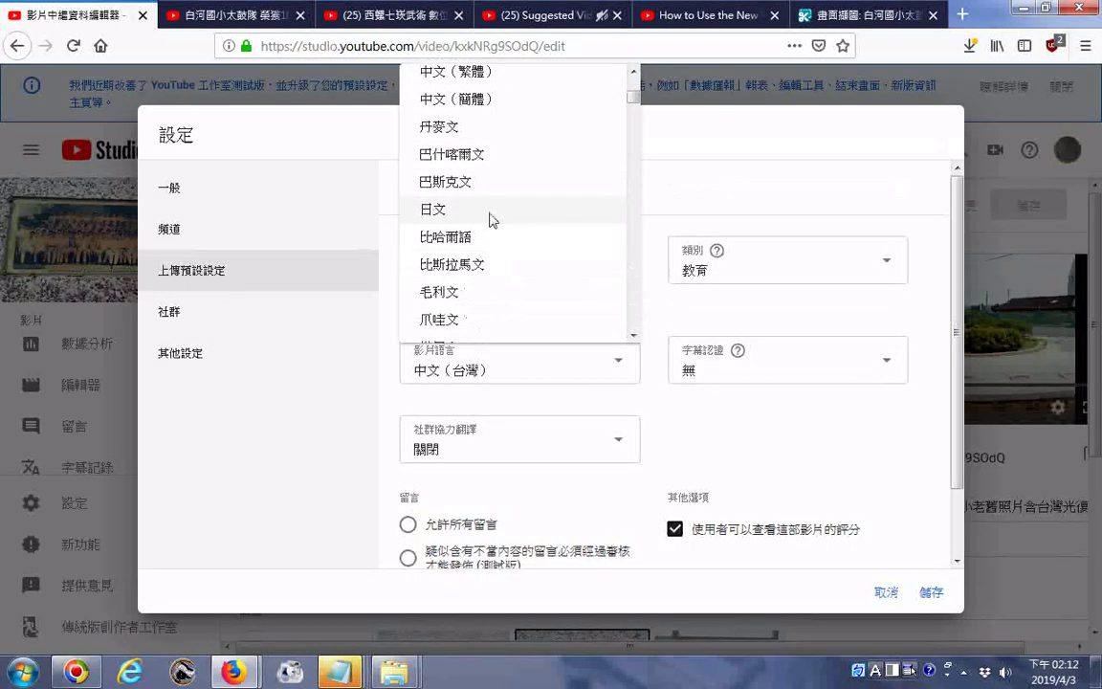
{"action": "scroll", "coordinate": [495, 237], "scroll_direction": "down", "scroll_amount": 1}
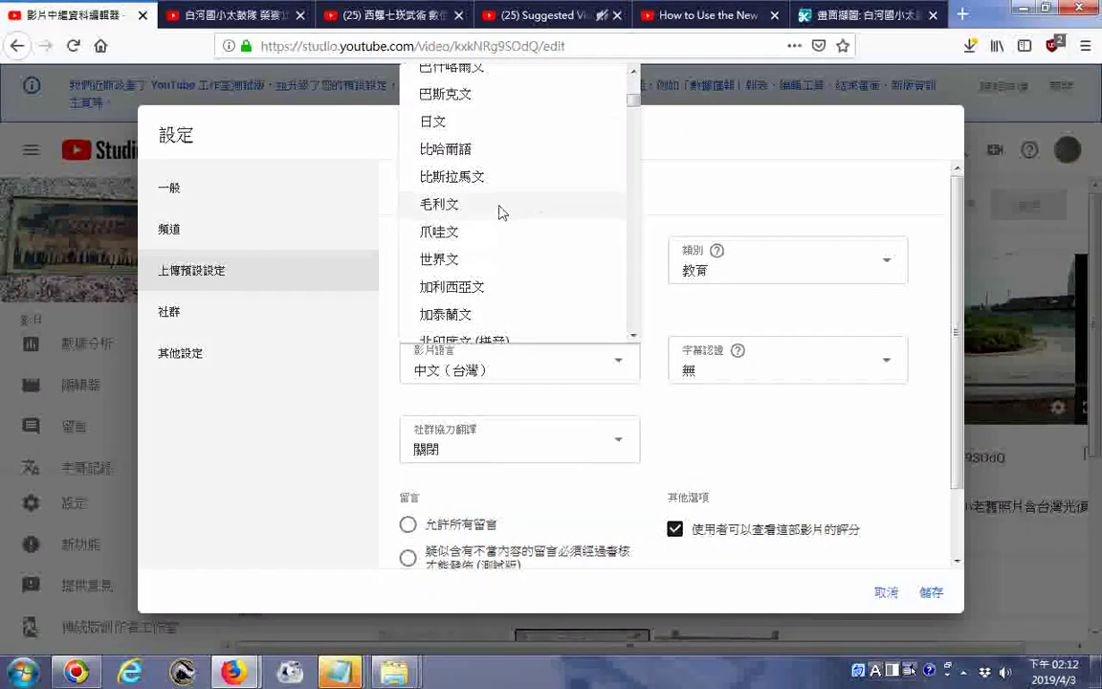
{"action": "scroll", "coordinate": [503, 239], "scroll_direction": "down", "scroll_amount": 2}
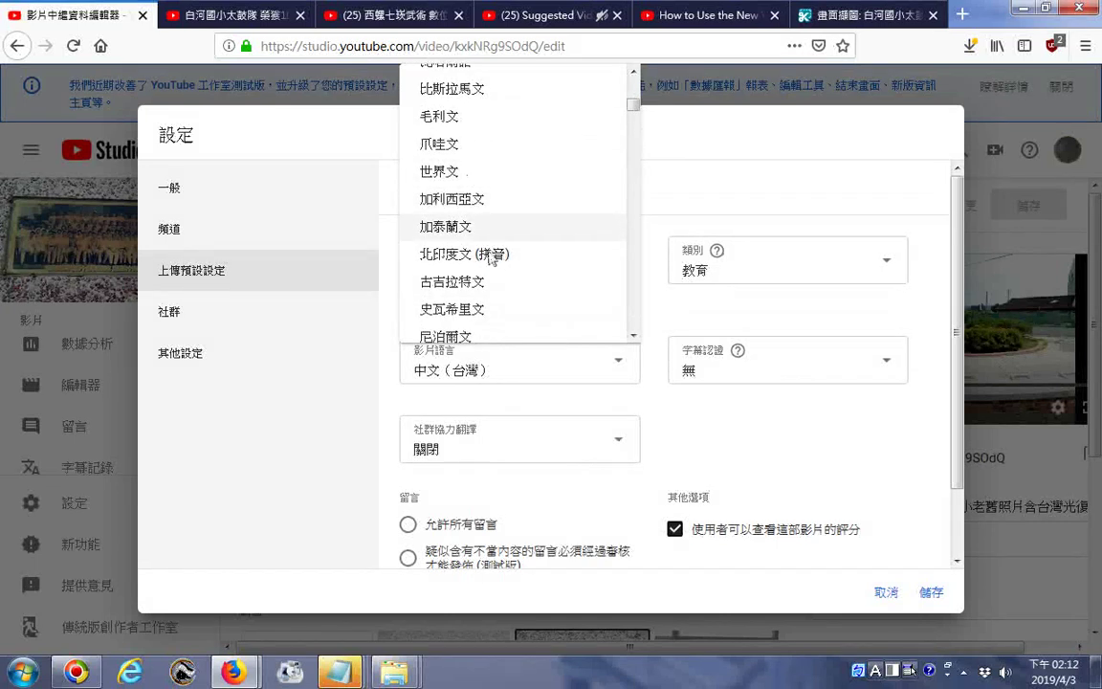
{"action": "scroll", "coordinate": [491, 258], "scroll_direction": "down", "scroll_amount": 1}
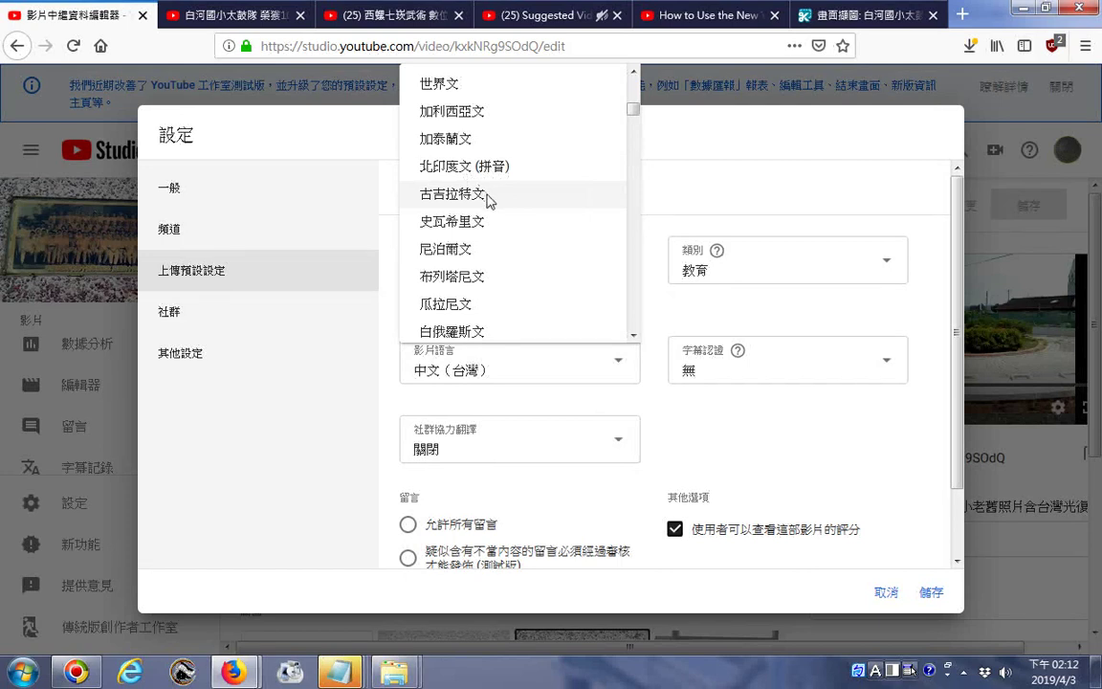
{"action": "scroll", "coordinate": [490, 205], "scroll_direction": "down", "scroll_amount": 1}
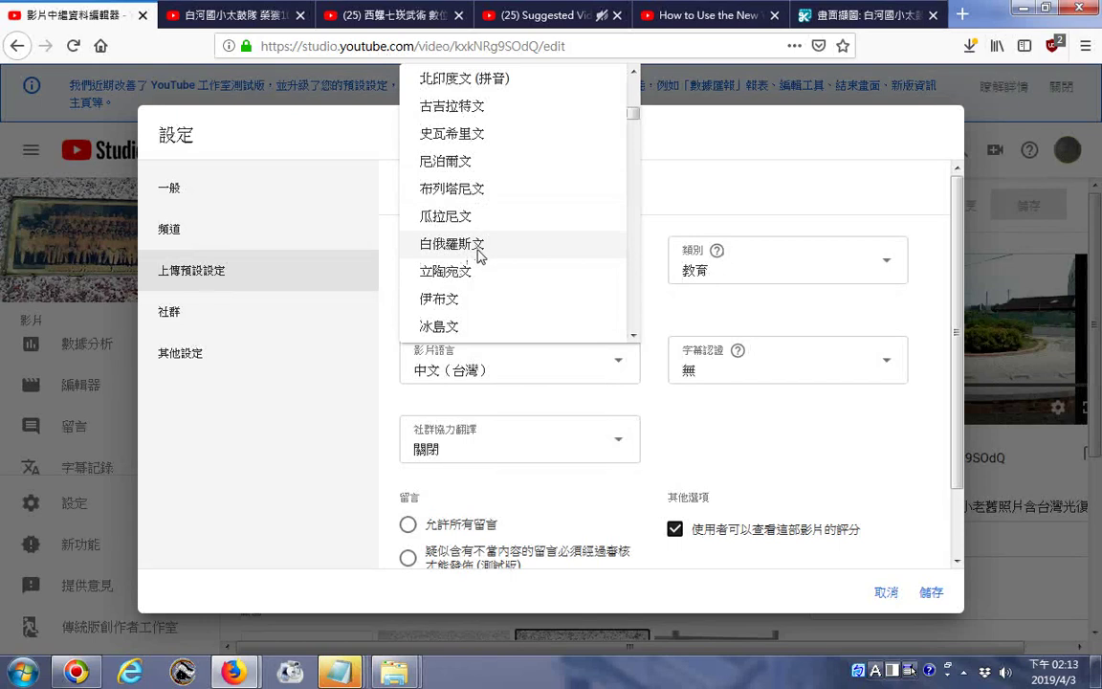
{"action": "scroll", "coordinate": [481, 260], "scroll_direction": "down", "scroll_amount": 1}
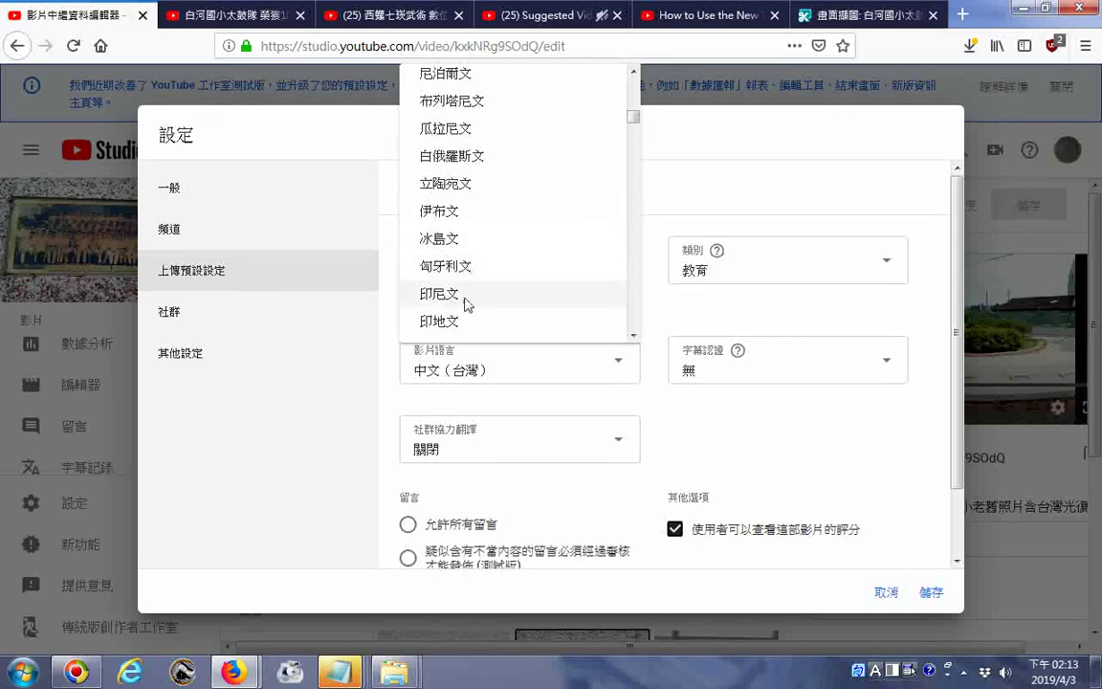
{"action": "scroll", "coordinate": [468, 319], "scroll_direction": "down", "scroll_amount": 1}
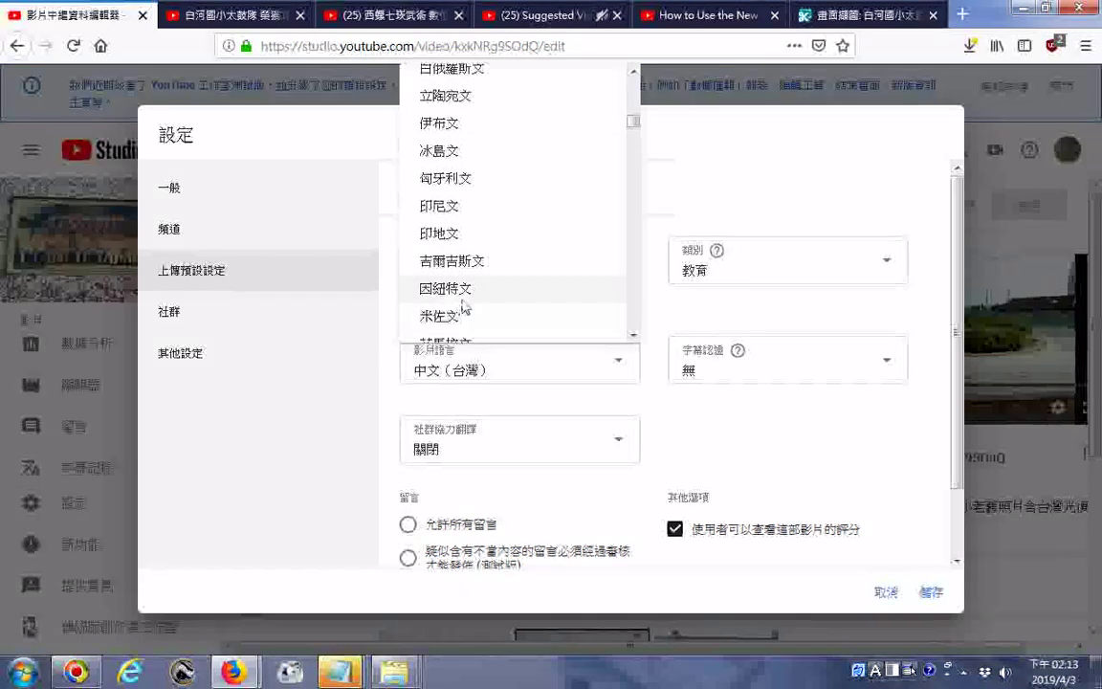
{"action": "scroll", "coordinate": [464, 305], "scroll_direction": "down", "scroll_amount": 1}
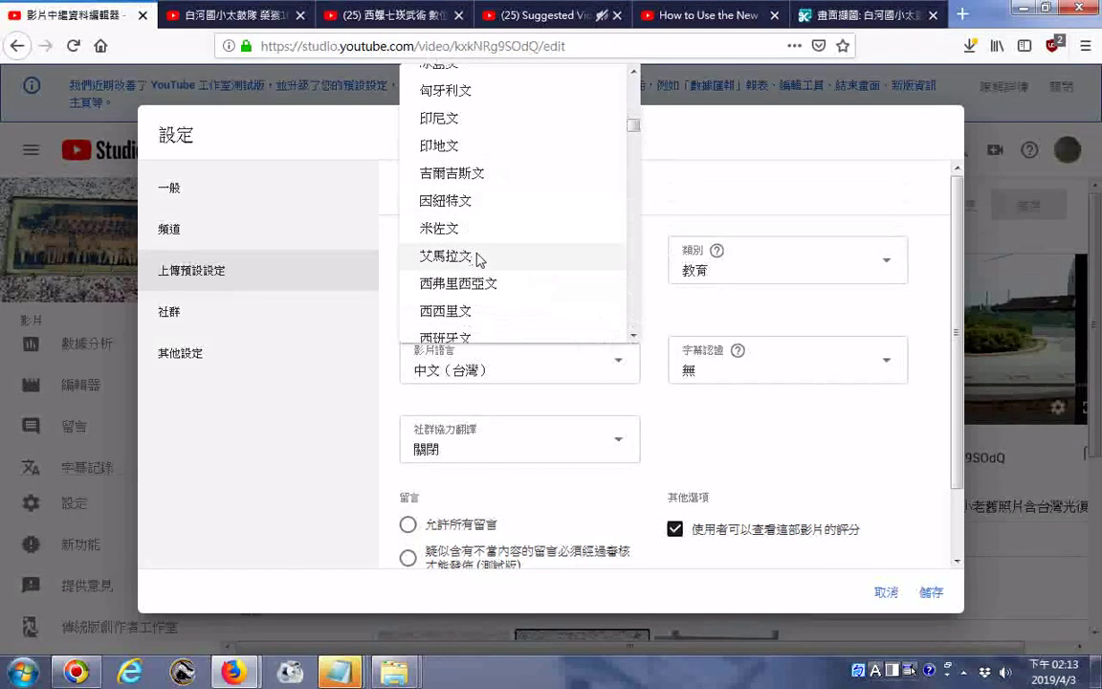
{"action": "scroll", "coordinate": [478, 260], "scroll_direction": "down", "scroll_amount": 1}
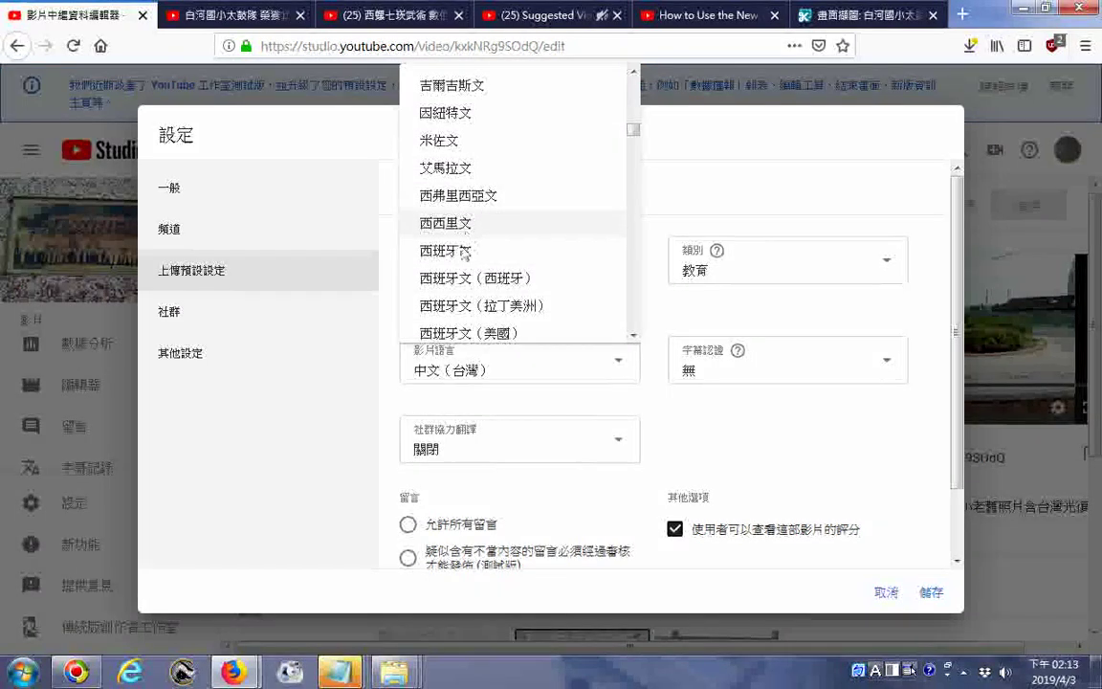
{"action": "scroll", "coordinate": [465, 261], "scroll_direction": "down", "scroll_amount": 1}
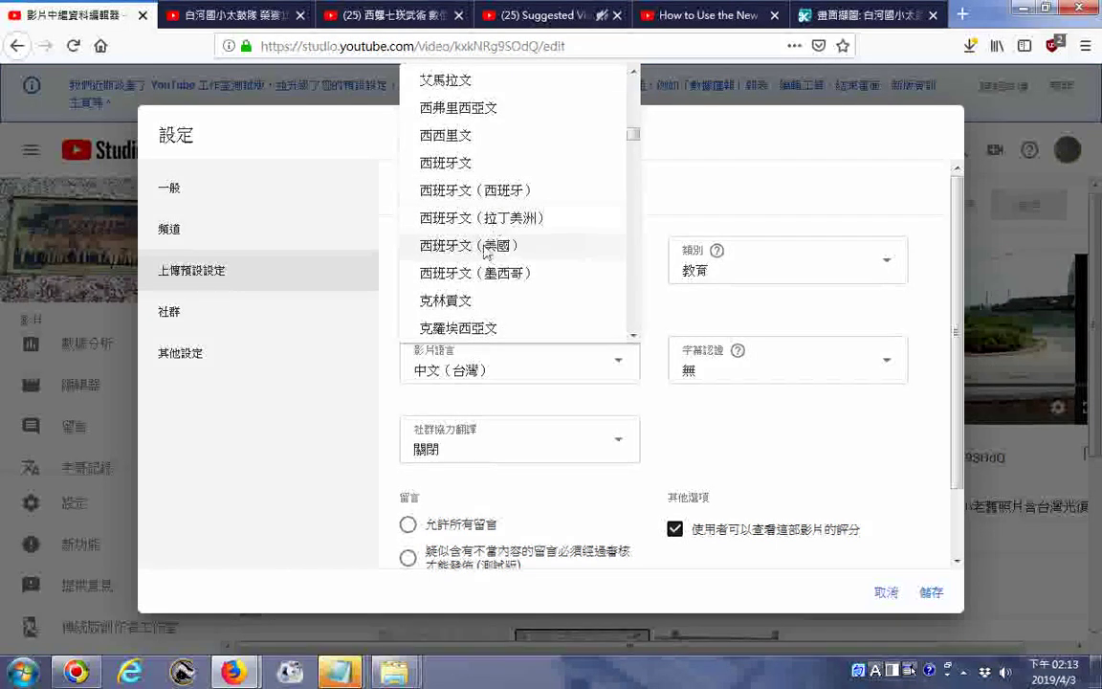
{"action": "scroll", "coordinate": [485, 251], "scroll_direction": "down", "scroll_amount": 3}
{"action": "scroll", "coordinate": [477, 177], "scroll_direction": "up", "scroll_amount": 1}
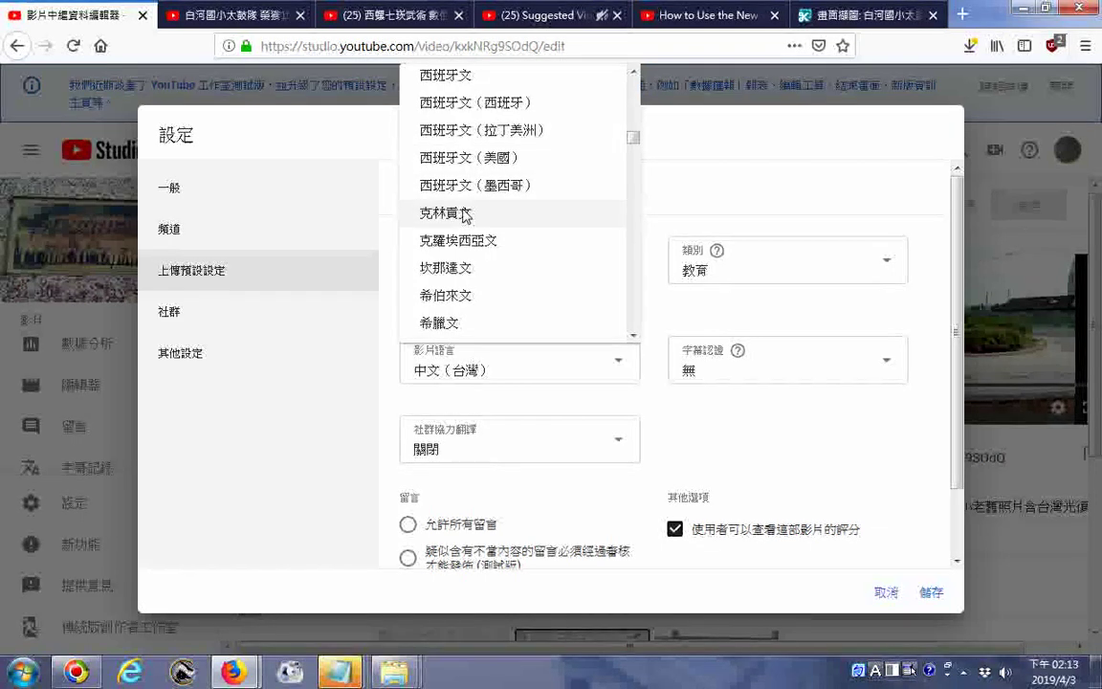
{"action": "scroll", "coordinate": [465, 224], "scroll_direction": "down", "scroll_amount": 1}
{"action": "scroll", "coordinate": [465, 224], "scroll_direction": "down", "scroll_amount": 2}
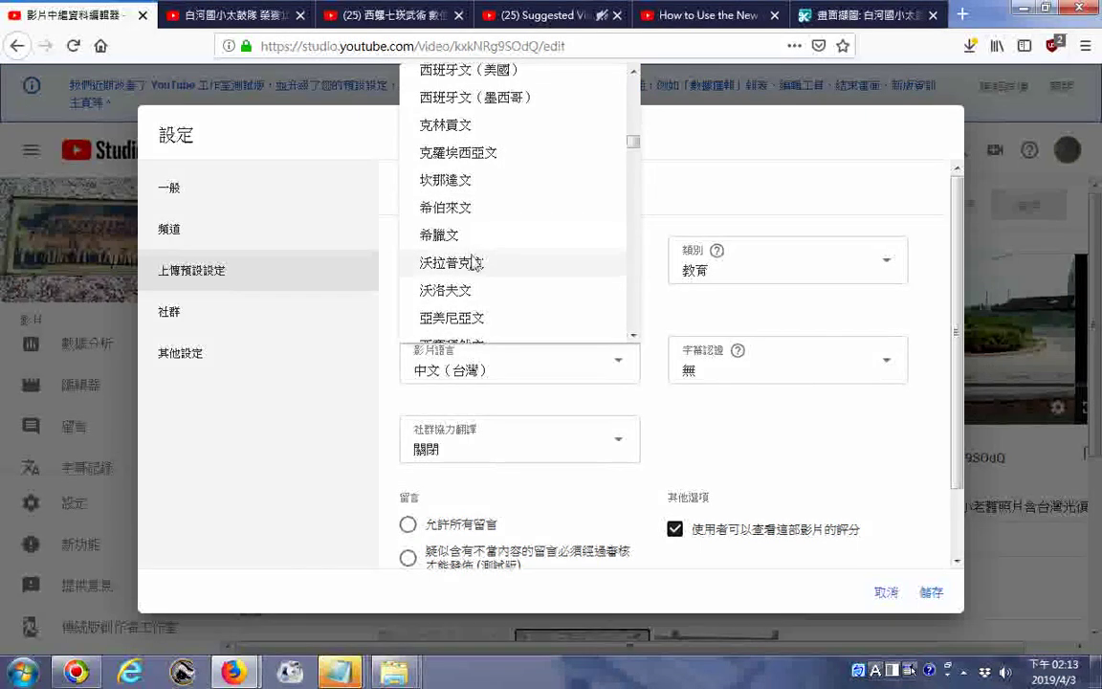
{"action": "scroll", "coordinate": [475, 264], "scroll_direction": "down", "scroll_amount": 3}
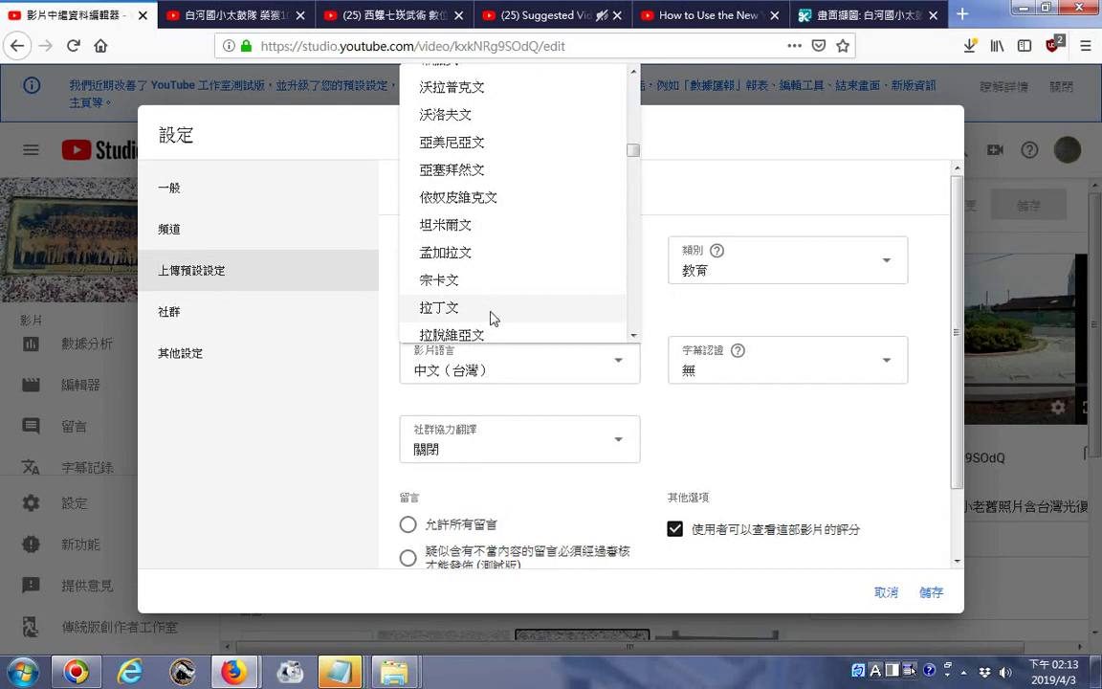
{"action": "scroll", "coordinate": [490, 316], "scroll_direction": "down", "scroll_amount": 3}
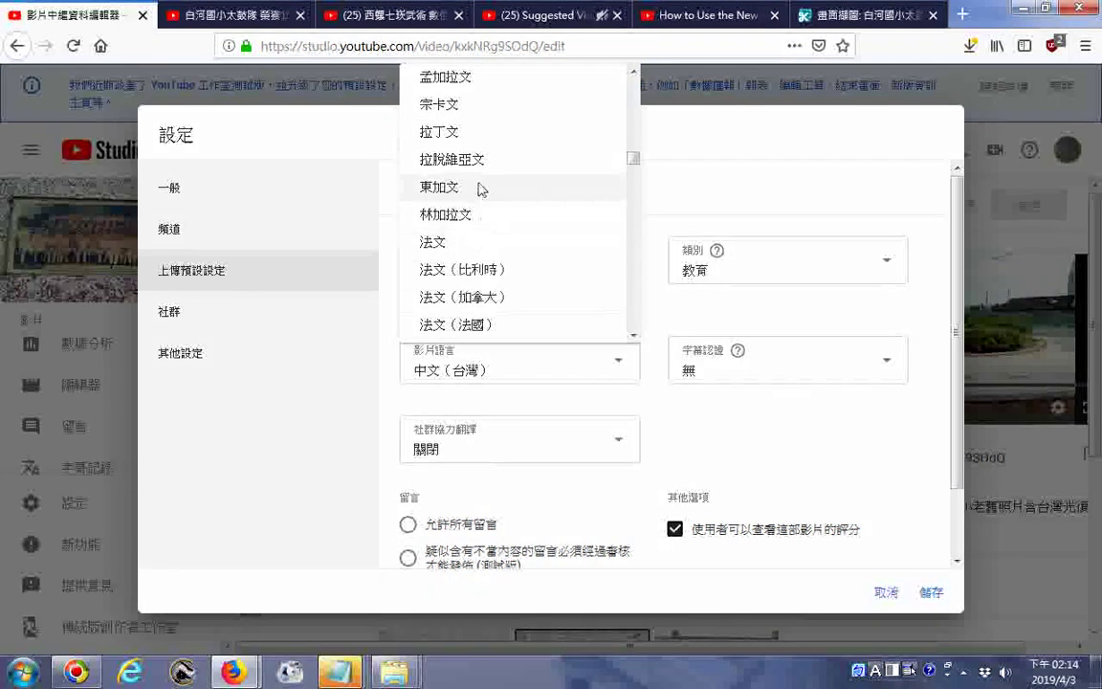
{"action": "scroll", "coordinate": [480, 187], "scroll_direction": "down", "scroll_amount": 2}
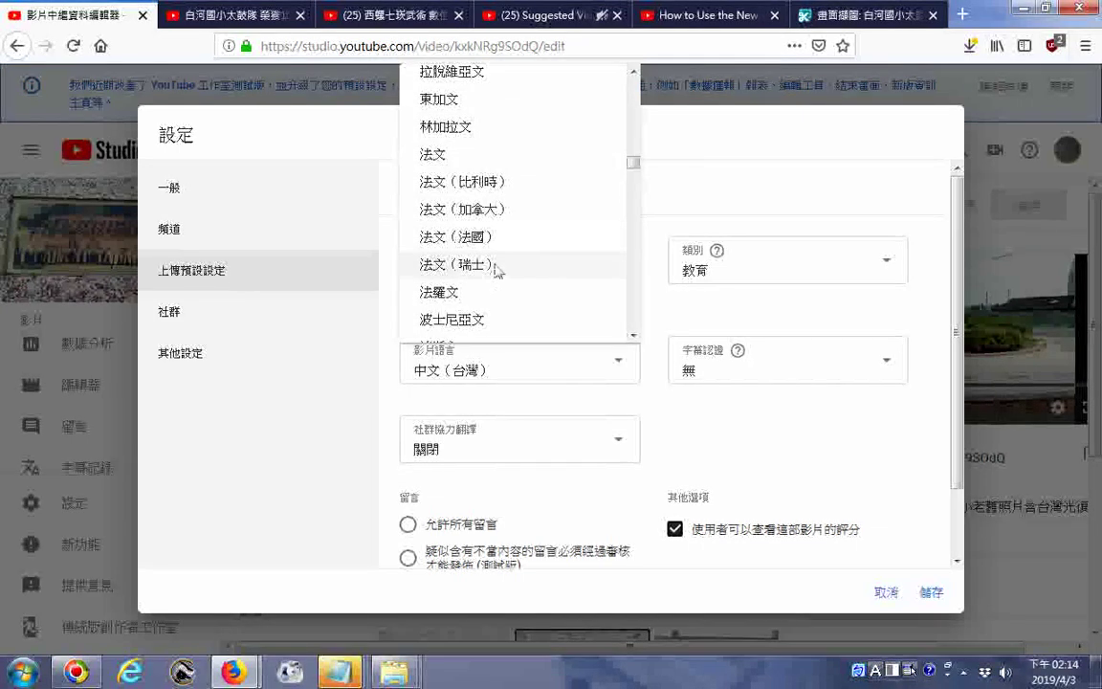
{"action": "scroll", "coordinate": [497, 268], "scroll_direction": "down", "scroll_amount": 3}
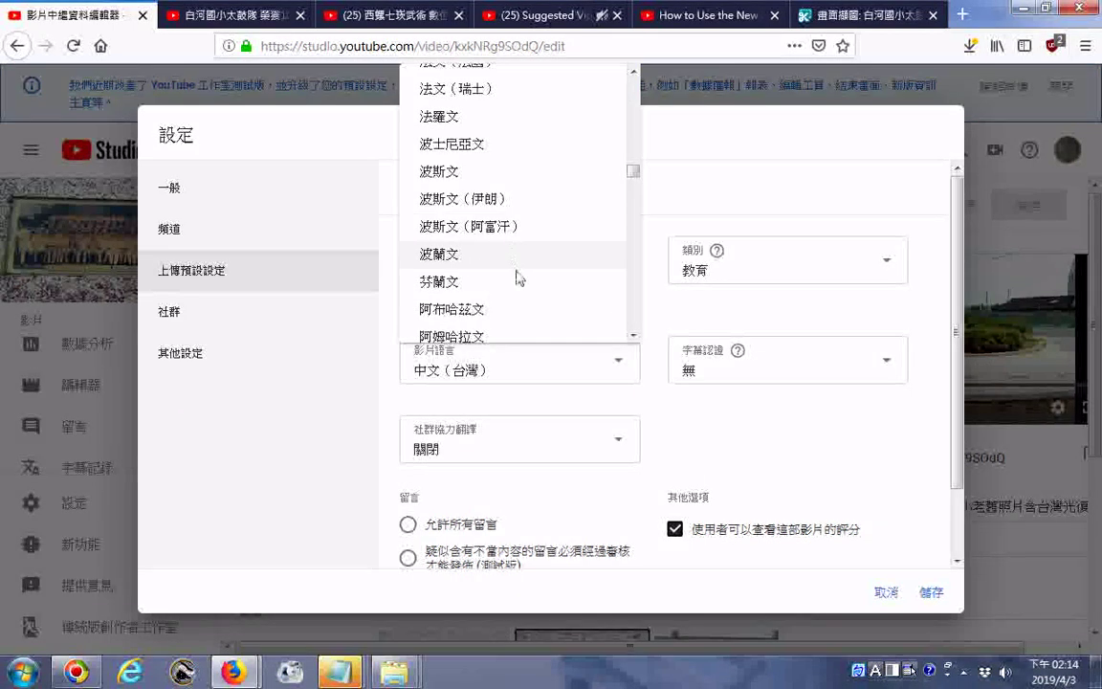
{"action": "scroll", "coordinate": [517, 278], "scroll_direction": "down", "scroll_amount": 3}
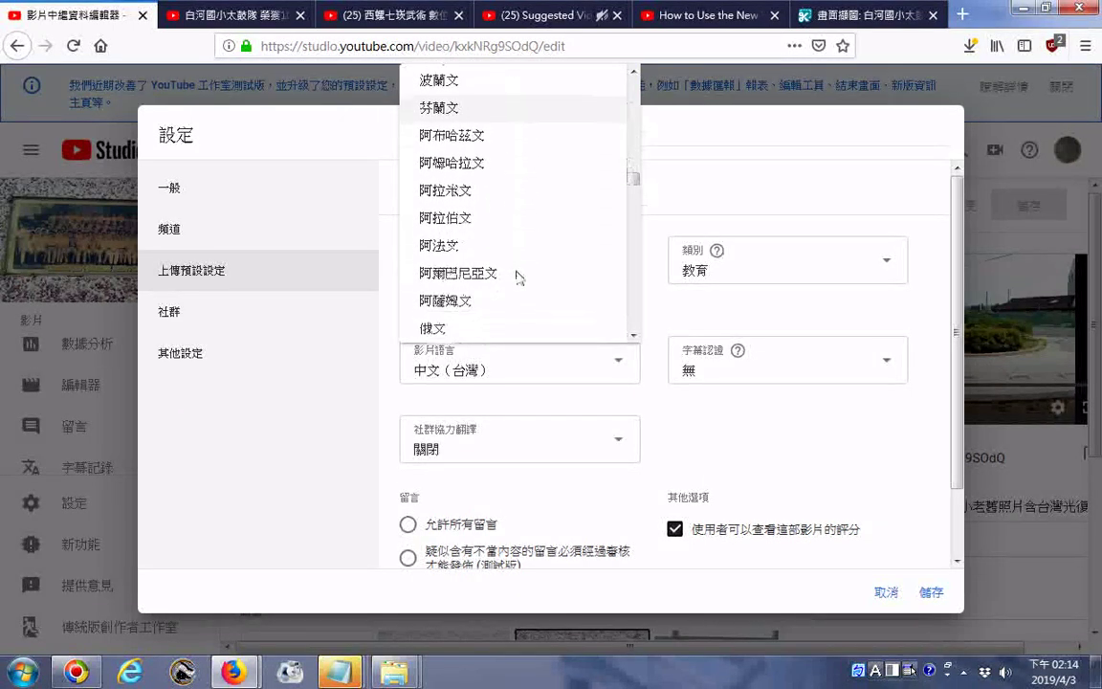
{"action": "scroll", "coordinate": [513, 271], "scroll_direction": "down", "scroll_amount": 1}
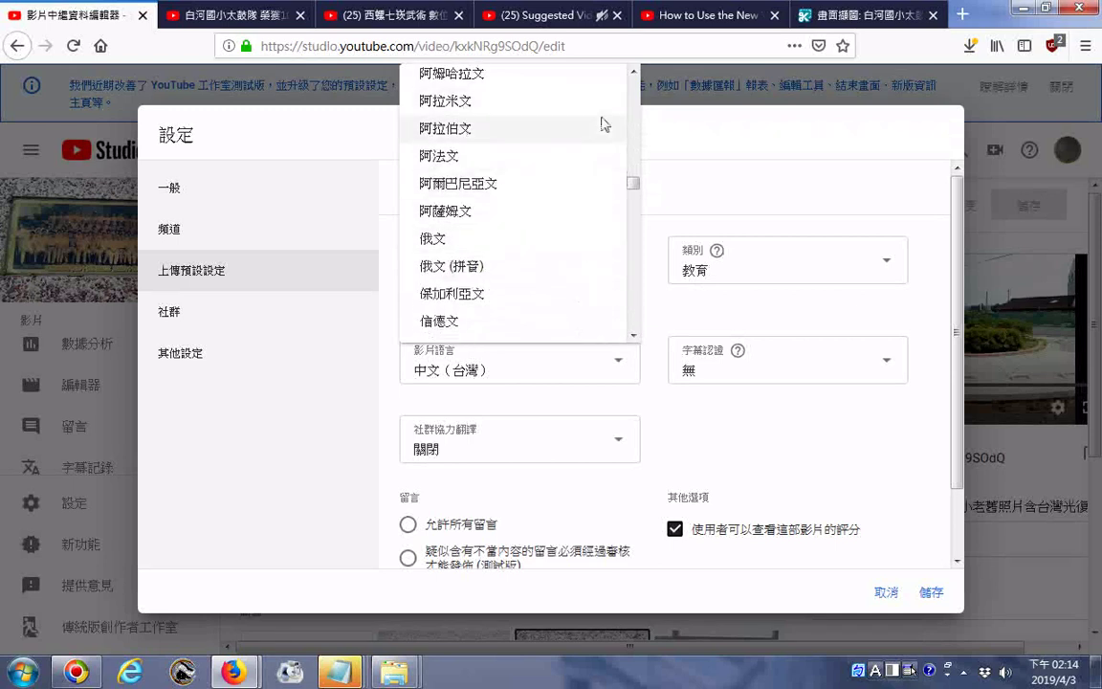
{"action": "scroll", "coordinate": [508, 158], "scroll_direction": "up", "scroll_amount": 1}
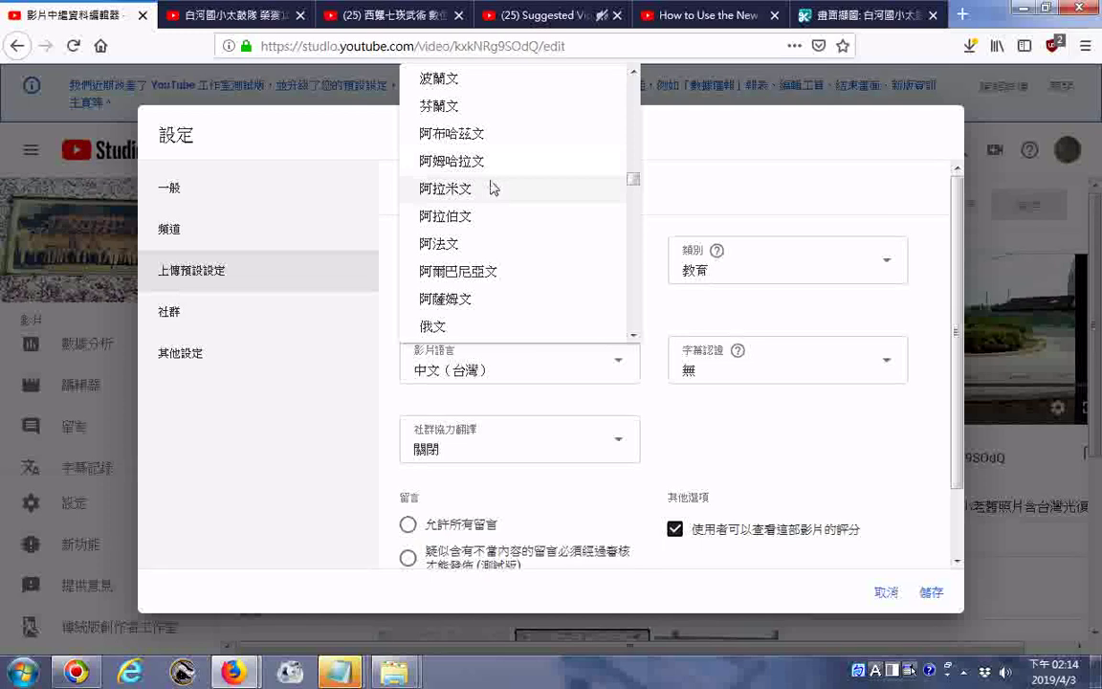
{"action": "scroll", "coordinate": [498, 220], "scroll_direction": "down", "scroll_amount": 1}
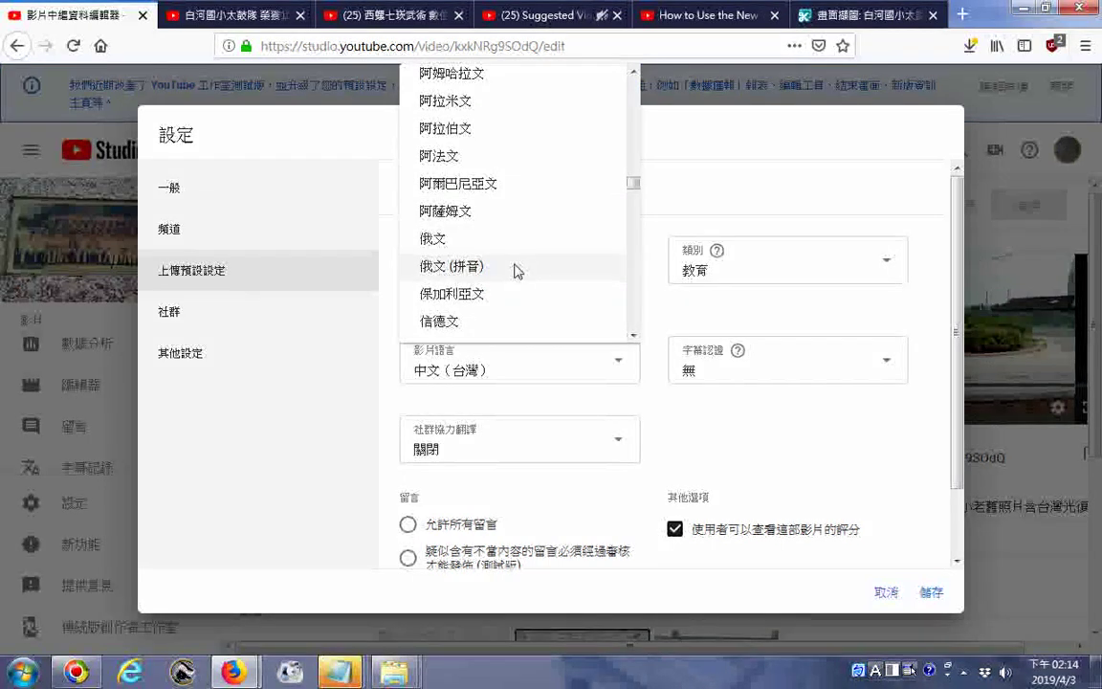
{"action": "scroll", "coordinate": [514, 267], "scroll_direction": "down", "scroll_amount": 1}
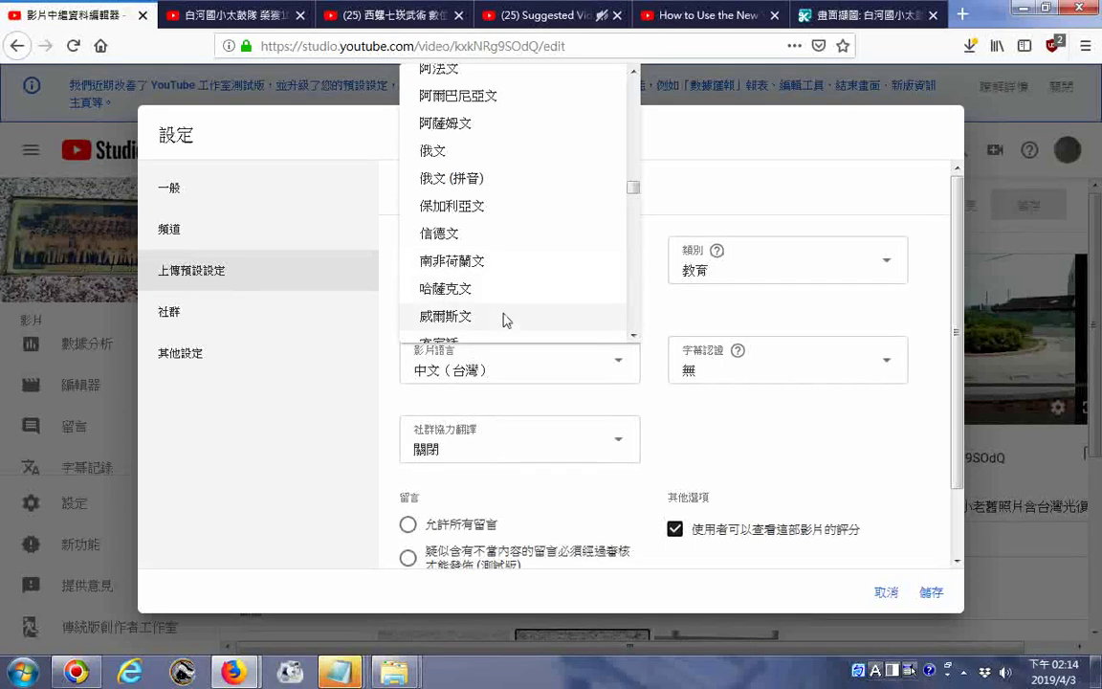
{"action": "scroll", "coordinate": [503, 311], "scroll_direction": "down", "scroll_amount": 2}
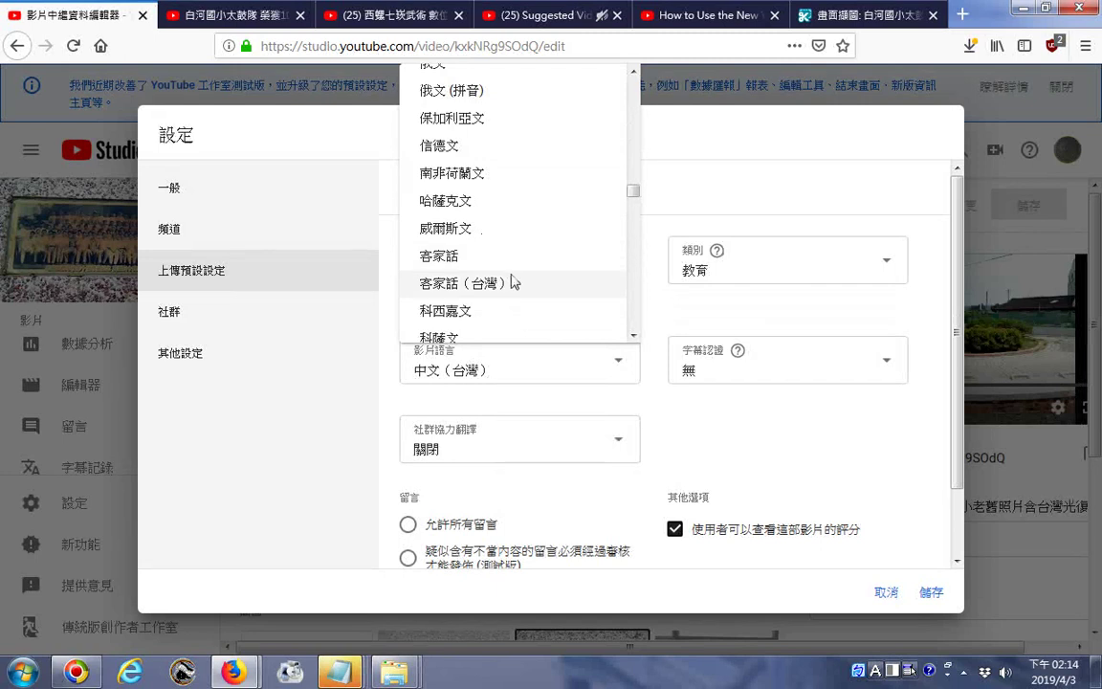
{"action": "scroll", "coordinate": [514, 283], "scroll_direction": "down", "scroll_amount": 2}
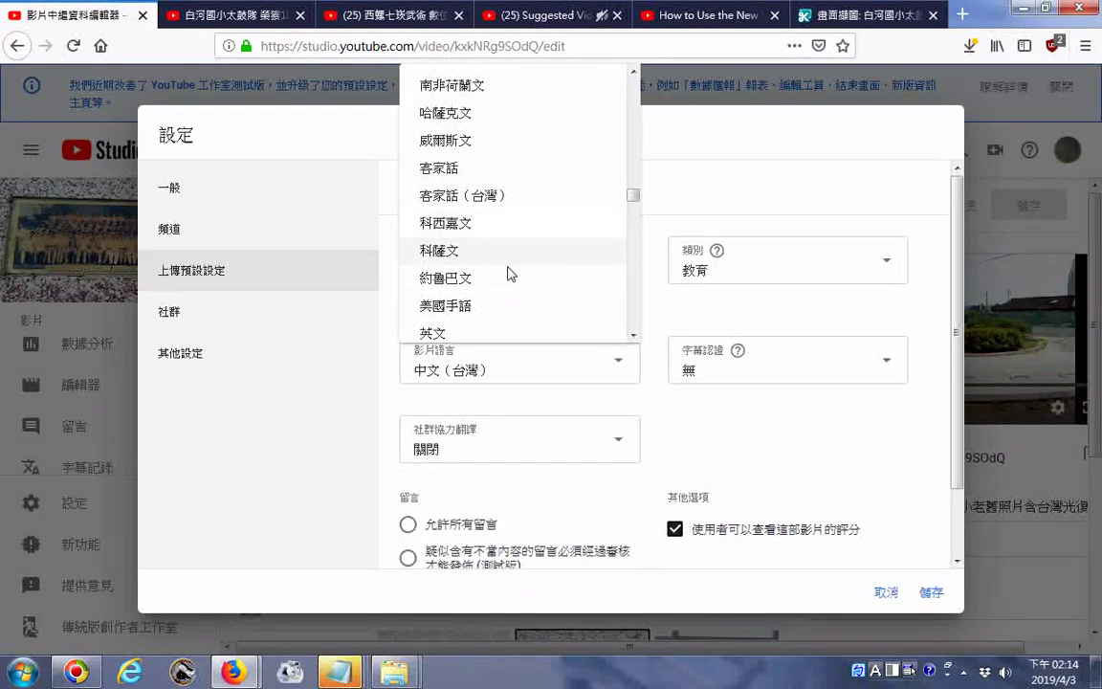
{"action": "scroll", "coordinate": [512, 277], "scroll_direction": "down", "scroll_amount": 4}
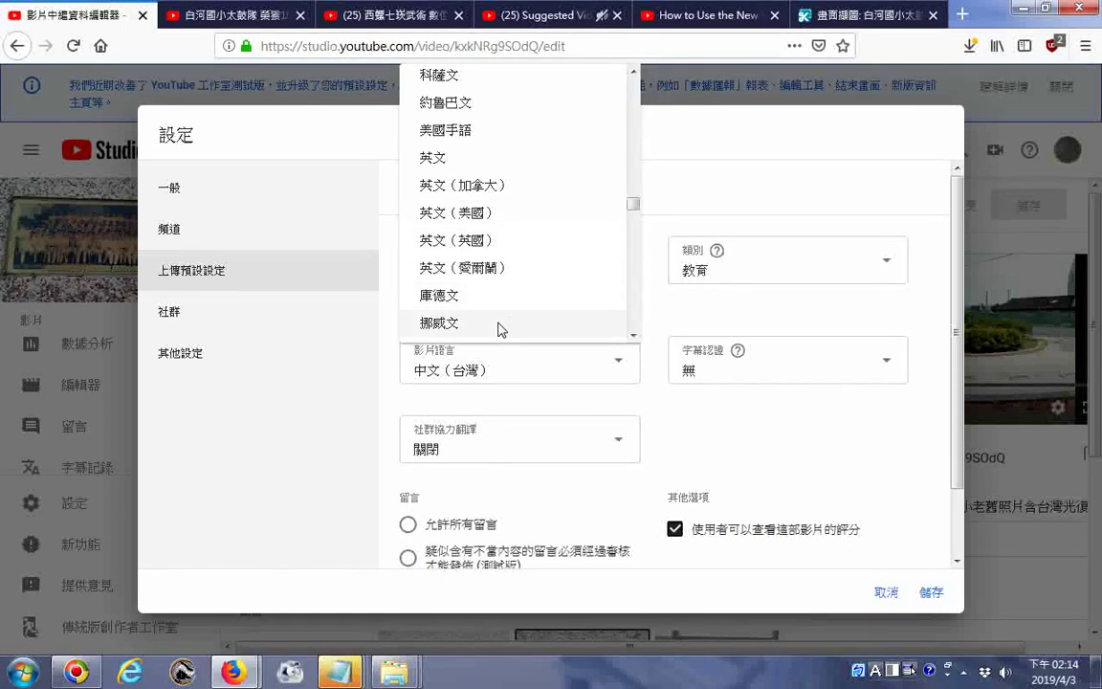
{"action": "scroll", "coordinate": [501, 318], "scroll_direction": "down", "scroll_amount": 3}
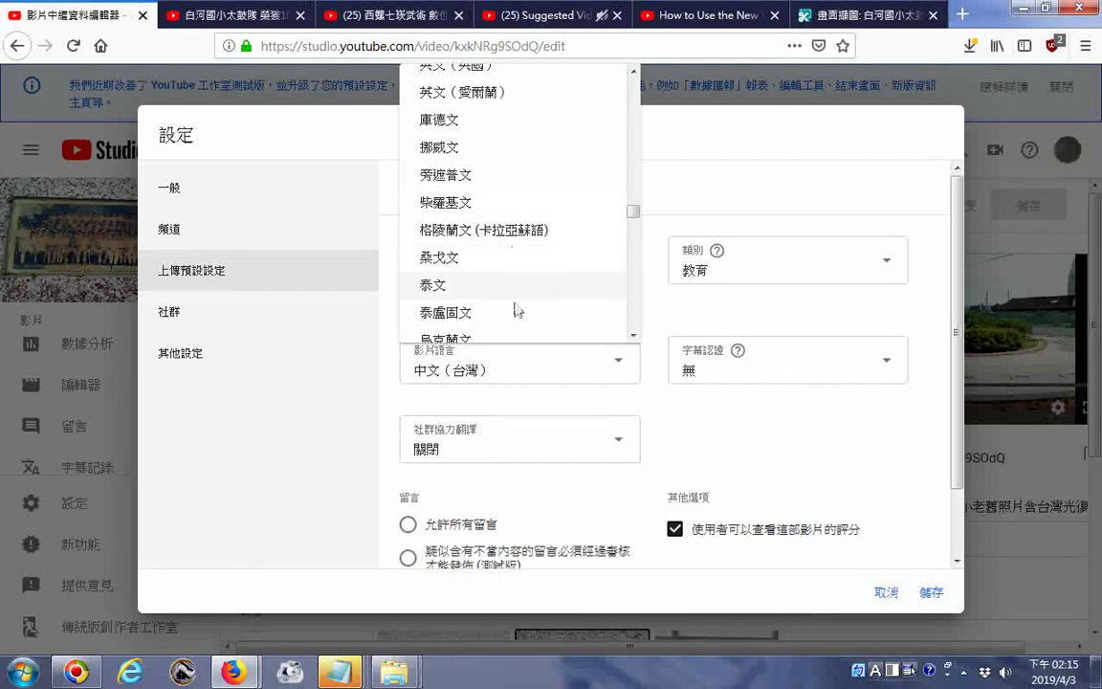
{"action": "scroll", "coordinate": [516, 306], "scroll_direction": "down", "scroll_amount": 2}
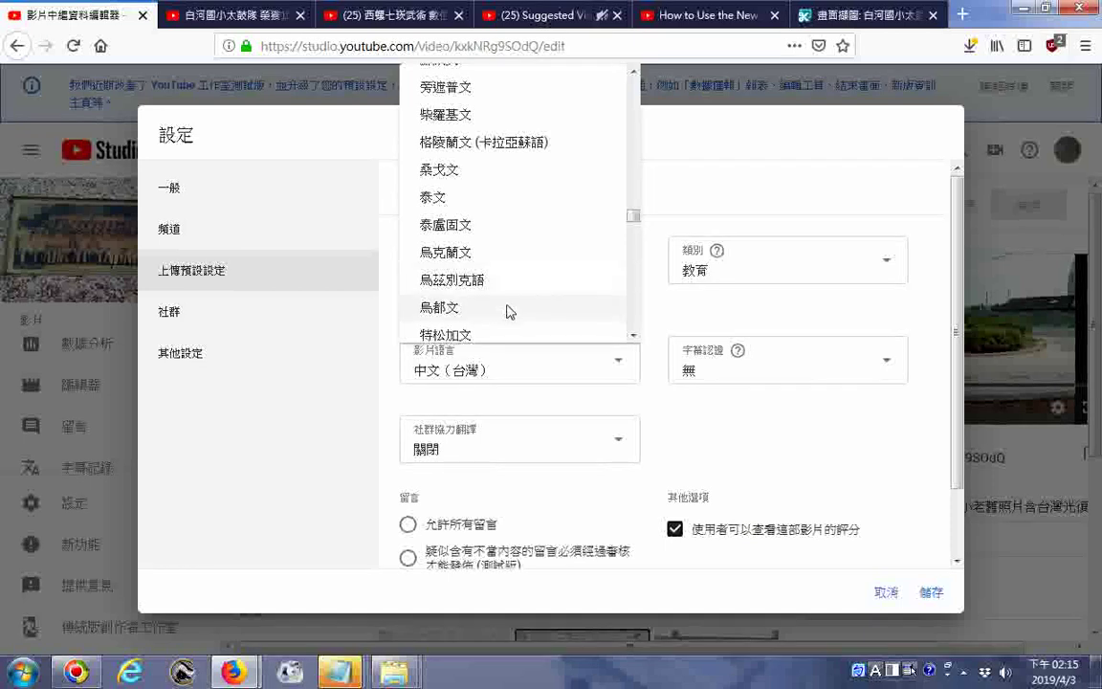
{"action": "scroll", "coordinate": [509, 330], "scroll_direction": "down", "scroll_amount": 6}
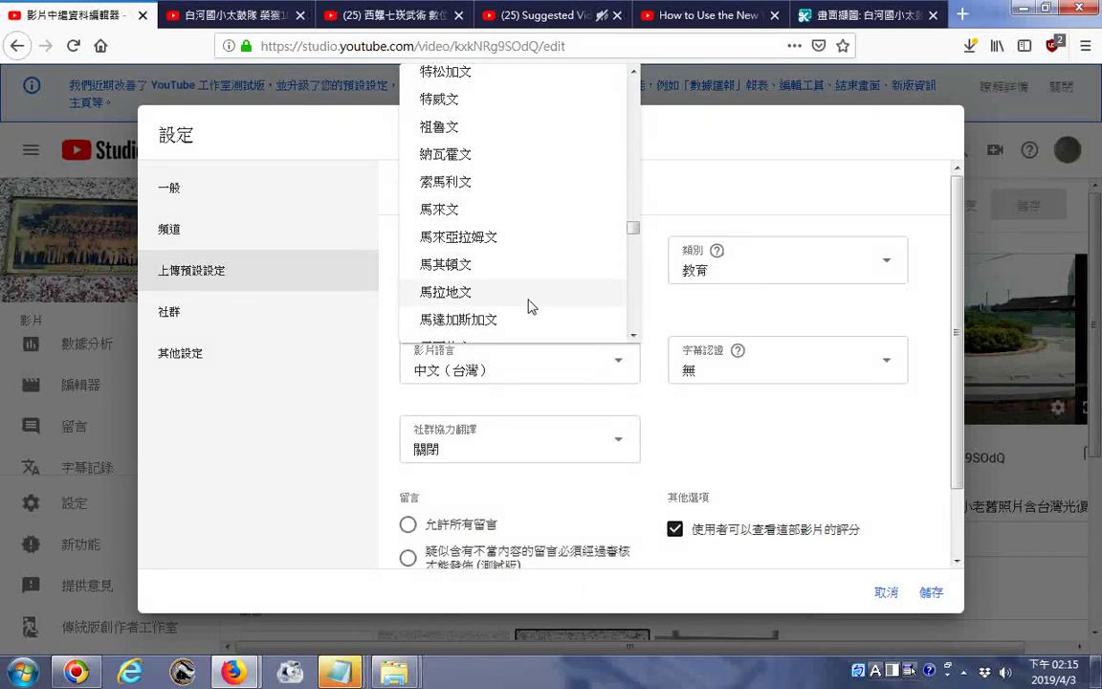
{"action": "scroll", "coordinate": [524, 302], "scroll_direction": "down", "scroll_amount": 4}
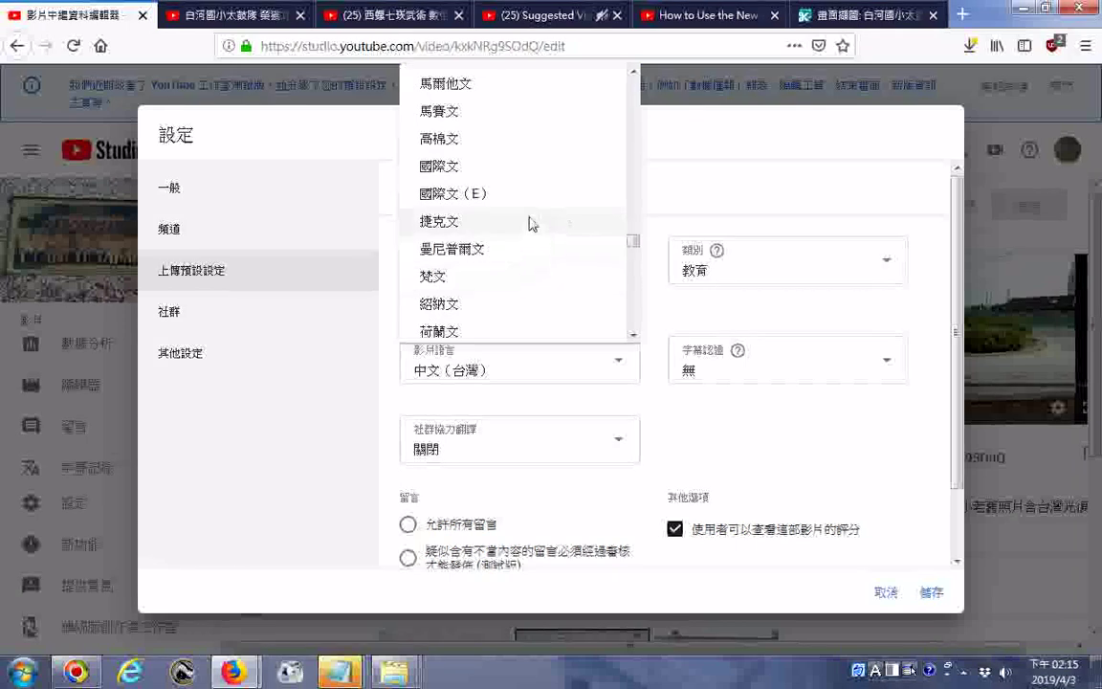
{"action": "scroll", "coordinate": [531, 220], "scroll_direction": "up", "scroll_amount": 2}
{"action": "scroll", "coordinate": [531, 218], "scroll_direction": "down", "scroll_amount": 1}
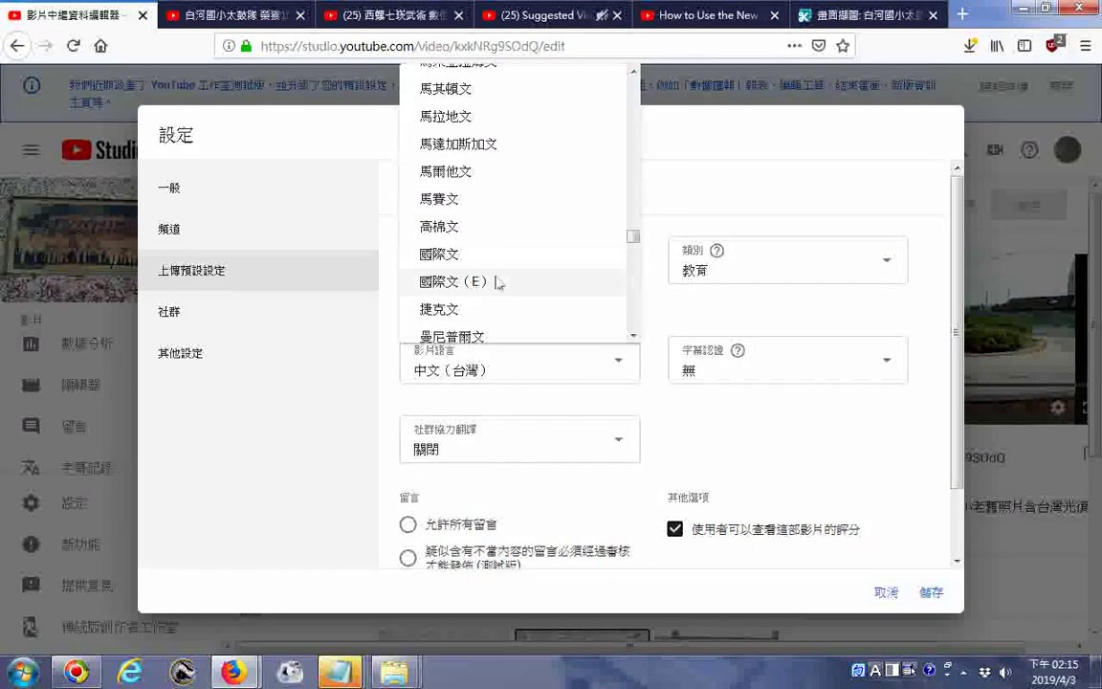
{"action": "scroll", "coordinate": [496, 283], "scroll_direction": "down", "scroll_amount": 3}
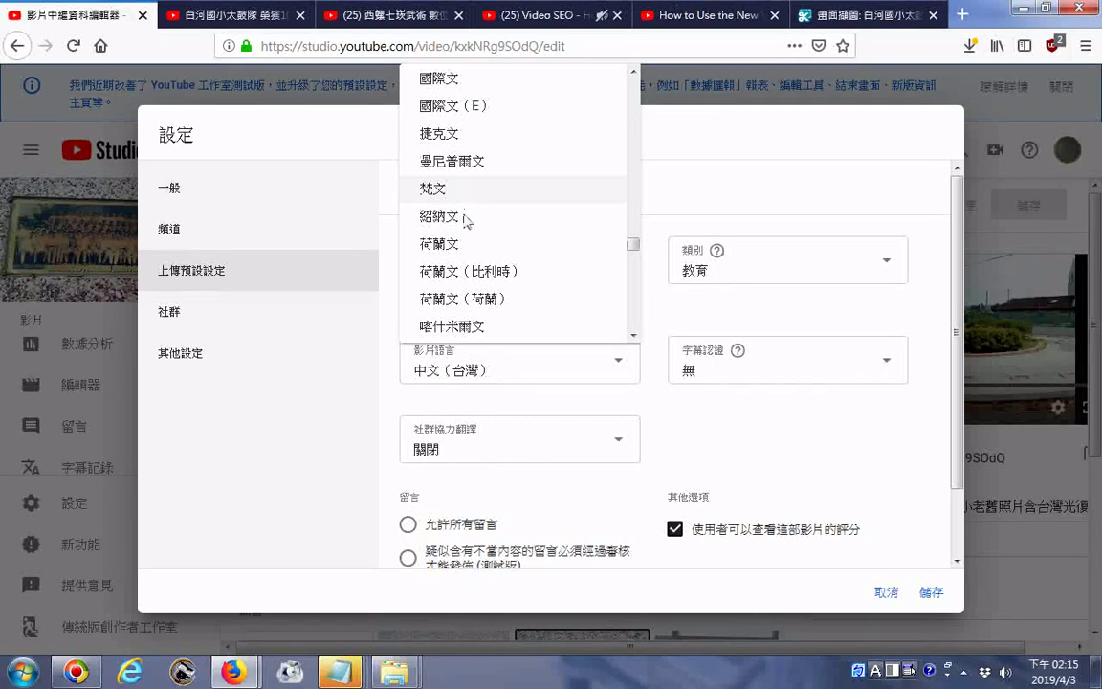
{"action": "scroll", "coordinate": [511, 277], "scroll_direction": "down", "scroll_amount": 1}
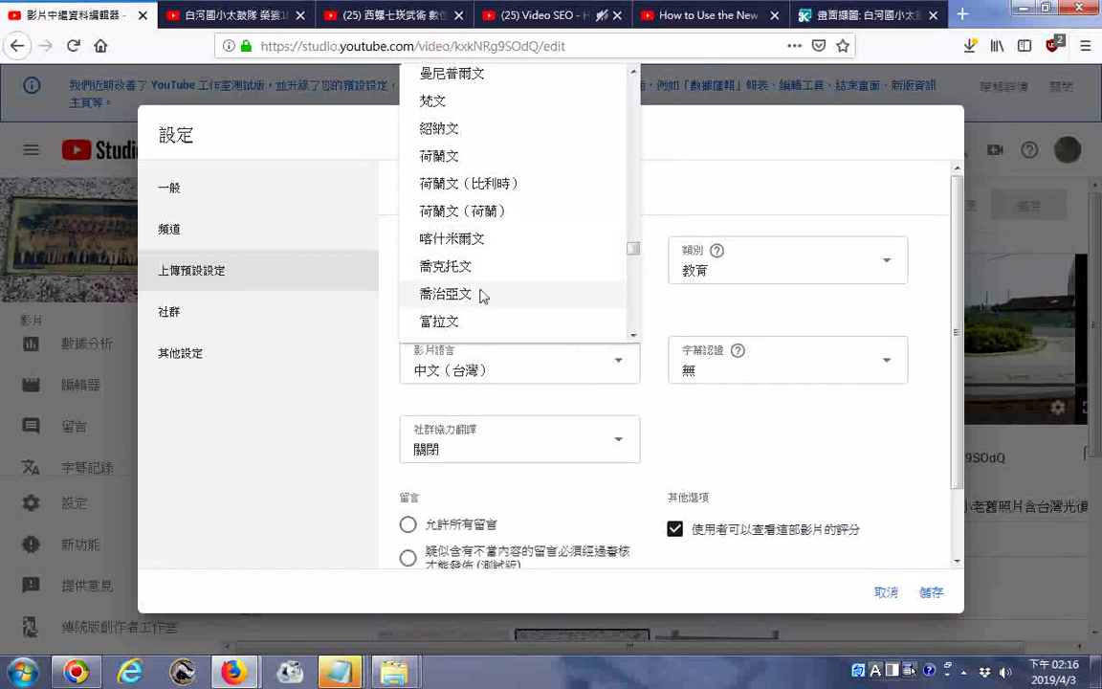
{"action": "scroll", "coordinate": [483, 301], "scroll_direction": "down", "scroll_amount": 3}
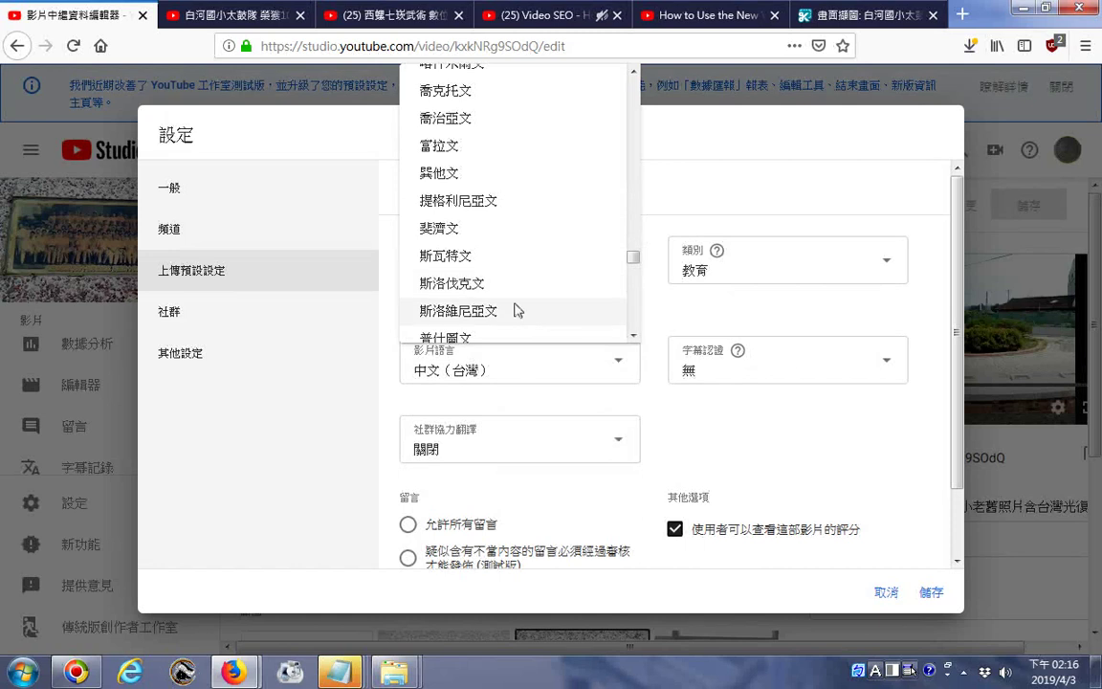
{"action": "scroll", "coordinate": [508, 295], "scroll_direction": "down", "scroll_amount": 1}
{"action": "scroll", "coordinate": [508, 300], "scroll_direction": "down", "scroll_amount": 3}
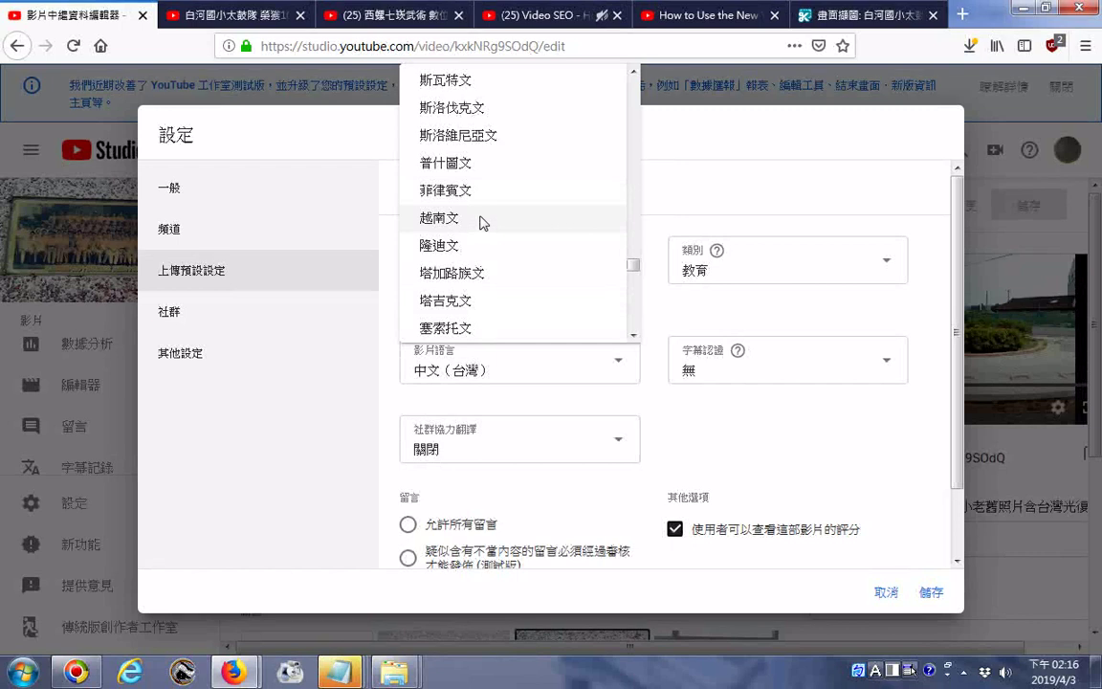
{"action": "scroll", "coordinate": [479, 218], "scroll_direction": "down", "scroll_amount": 5}
{"action": "scroll", "coordinate": [550, 99], "scroll_direction": "up", "scroll_amount": 3}
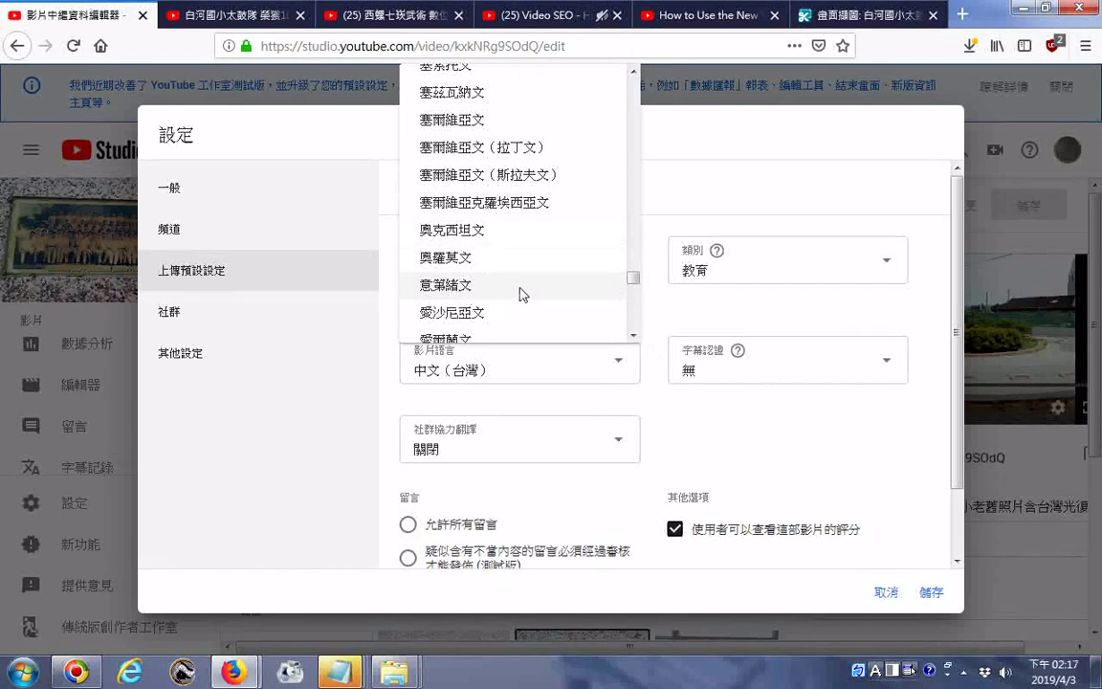
{"action": "scroll", "coordinate": [531, 307], "scroll_direction": "down", "scroll_amount": 3}
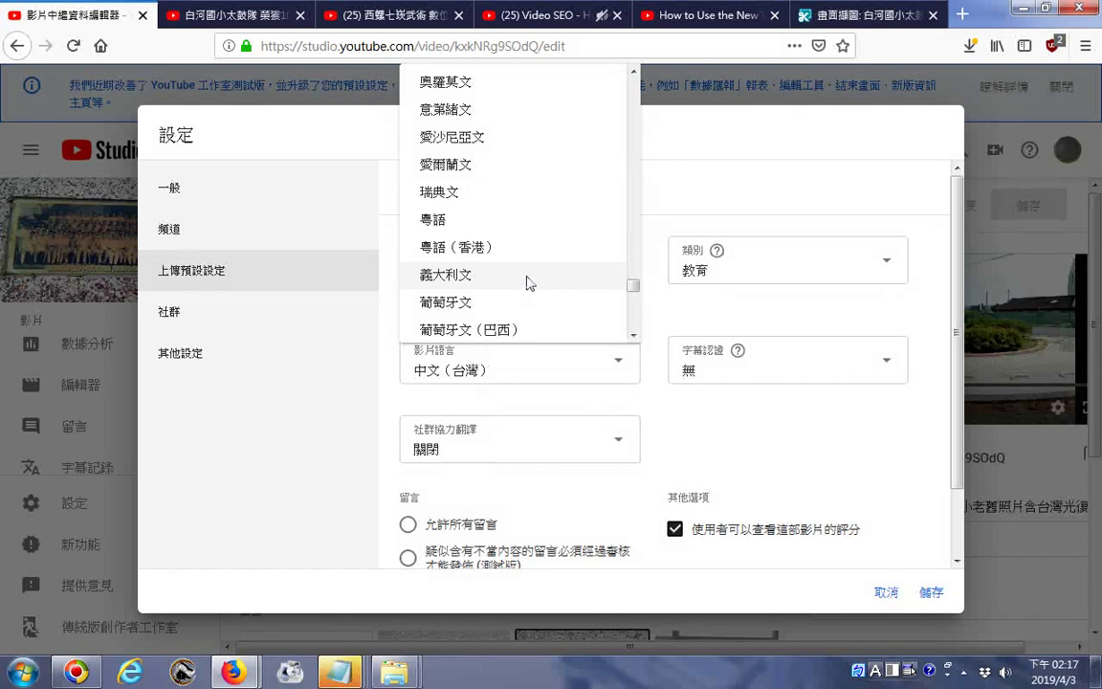
- Set the default video language (影片語言) to 閩南語（台灣） after checking the remaining languages down to Sherdukpen
{"action": "scroll", "coordinate": [526, 291], "scroll_direction": "down", "scroll_amount": 3}
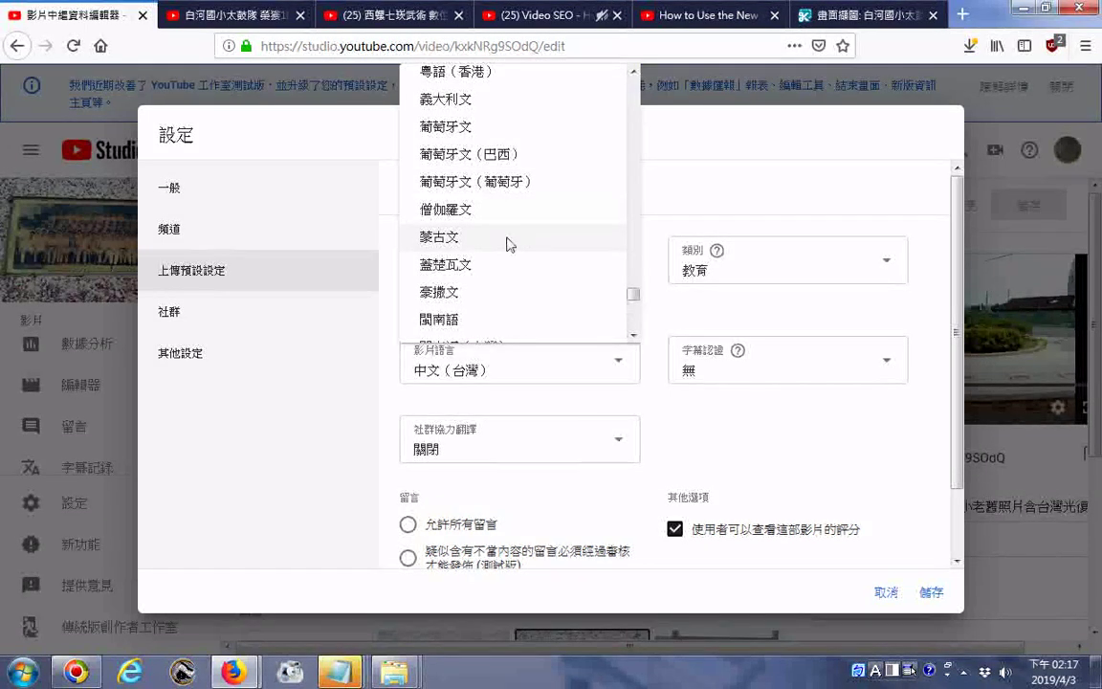
{"action": "scroll", "coordinate": [507, 246], "scroll_direction": "down", "scroll_amount": 2}
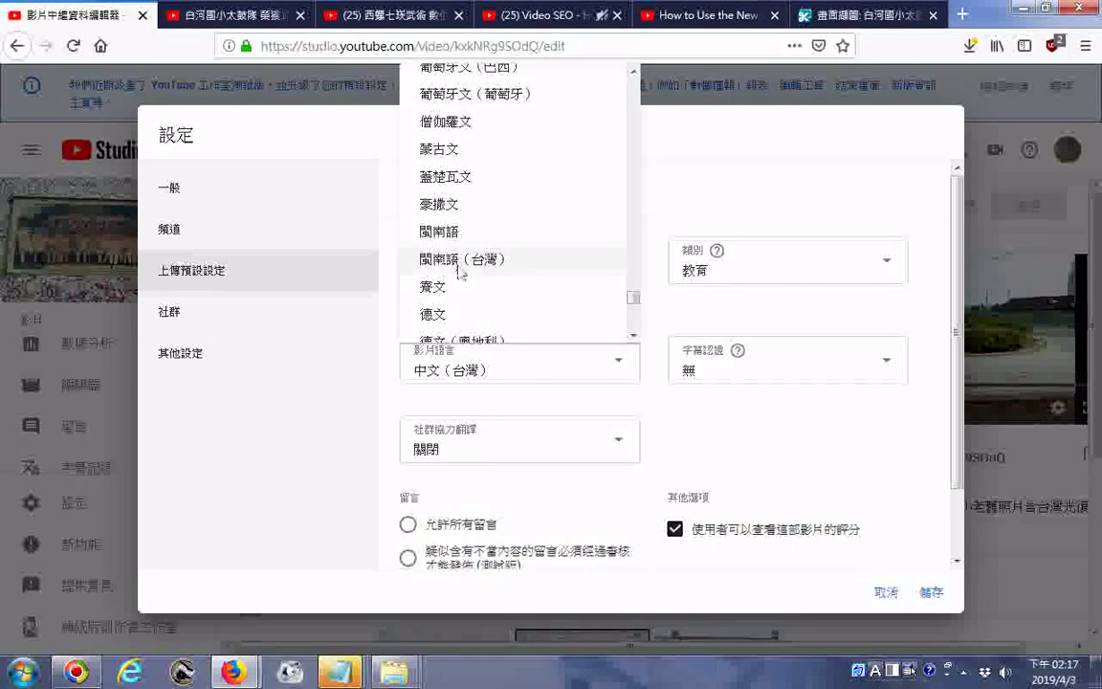
{"action": "scroll", "coordinate": [477, 289], "scroll_direction": "down", "scroll_amount": 3}
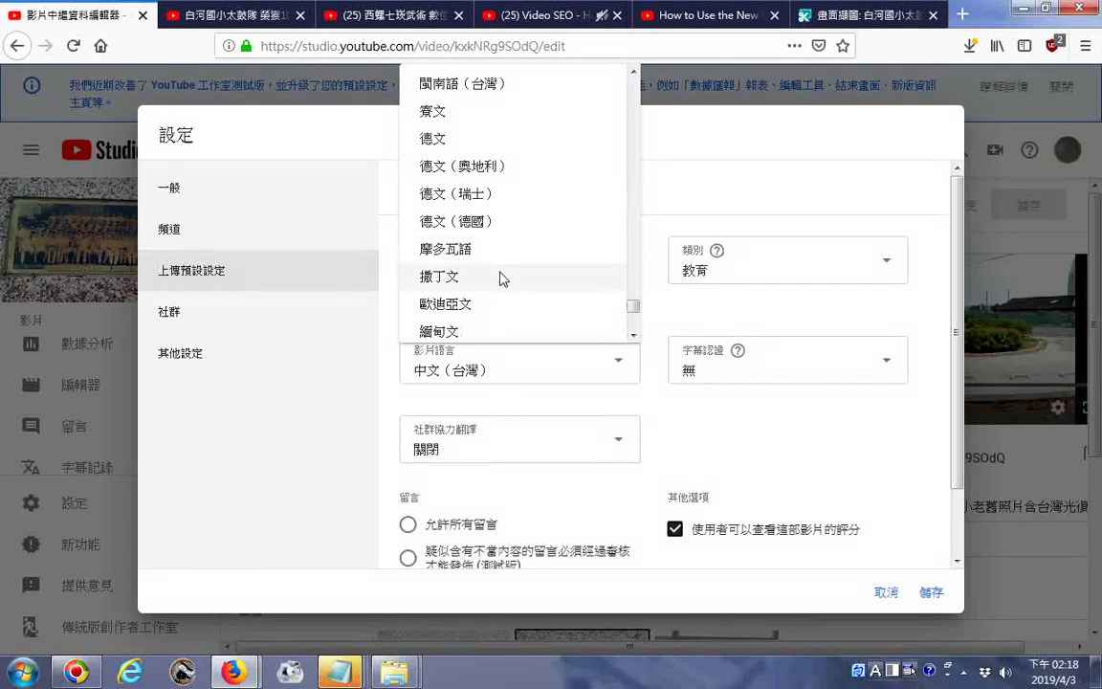
{"action": "scroll", "coordinate": [495, 293], "scroll_direction": "down", "scroll_amount": 2}
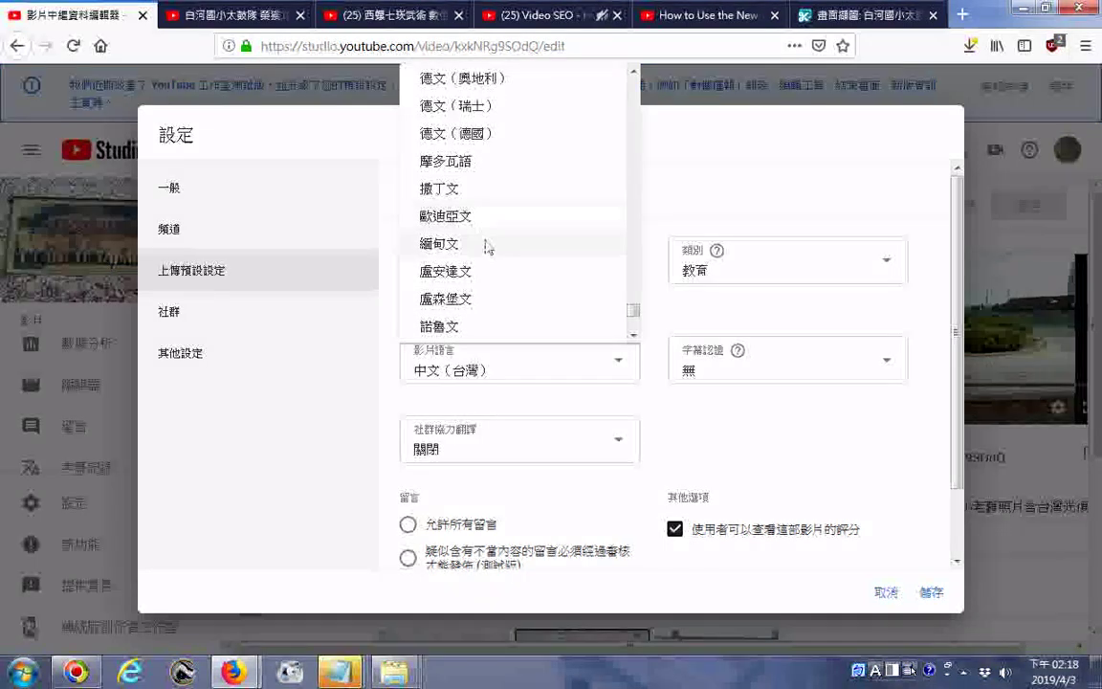
{"action": "scroll", "coordinate": [495, 277], "scroll_direction": "down", "scroll_amount": 2}
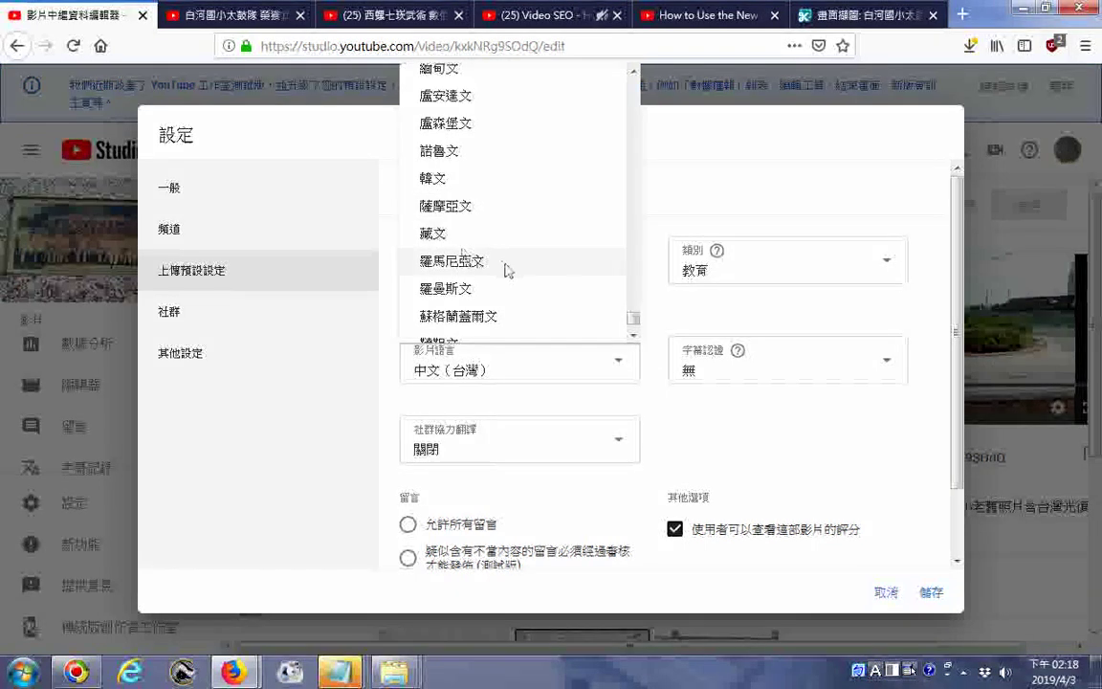
{"action": "scroll", "coordinate": [507, 293], "scroll_direction": "down", "scroll_amount": 1}
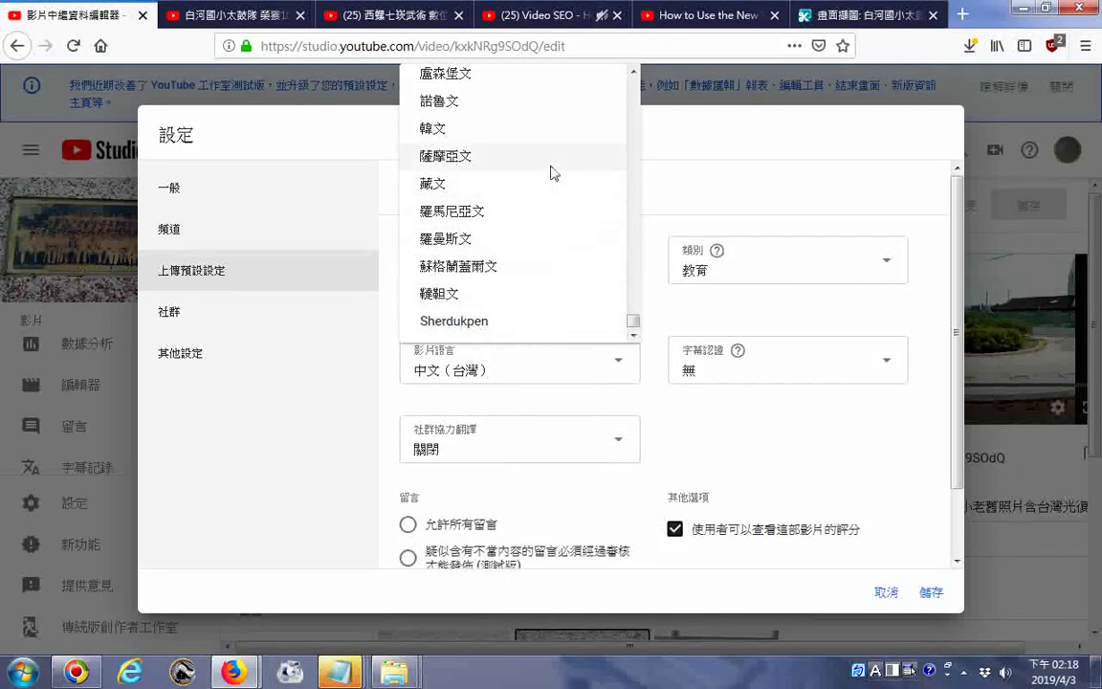
{"action": "scroll", "coordinate": [527, 141], "scroll_direction": "up", "scroll_amount": 3}
{"action": "left_click", "coordinate": [507, 128]}
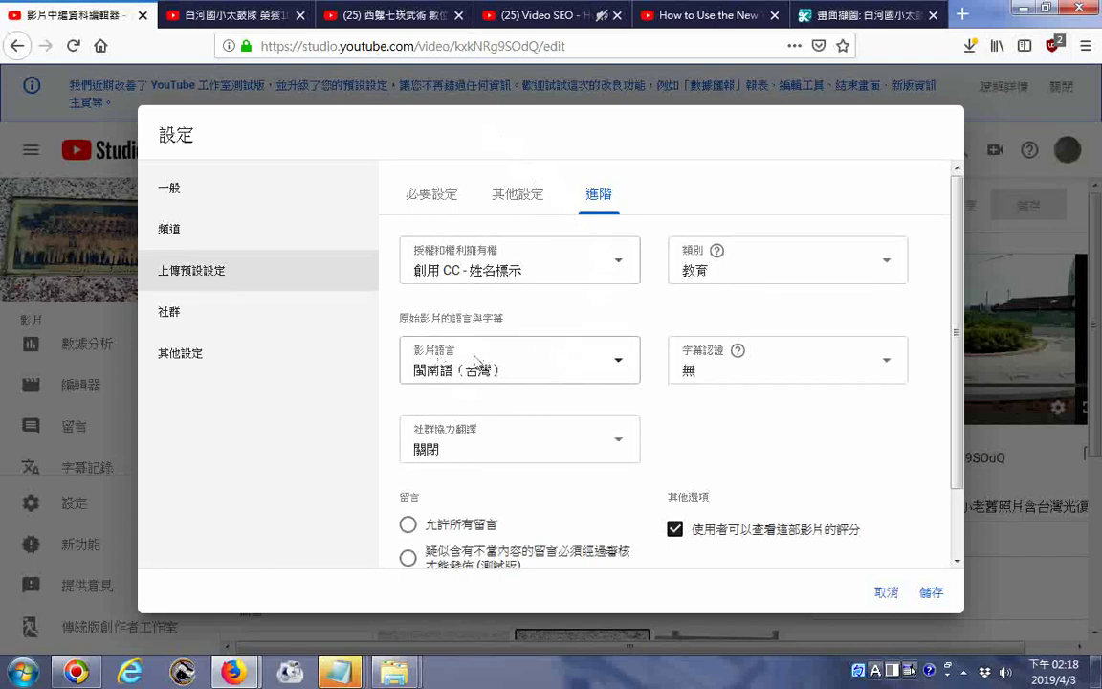
- Change the default video language (影片語言) to Traditional Chinese, 中文（繁體）
{"action": "left_click", "coordinate": [622, 369]}
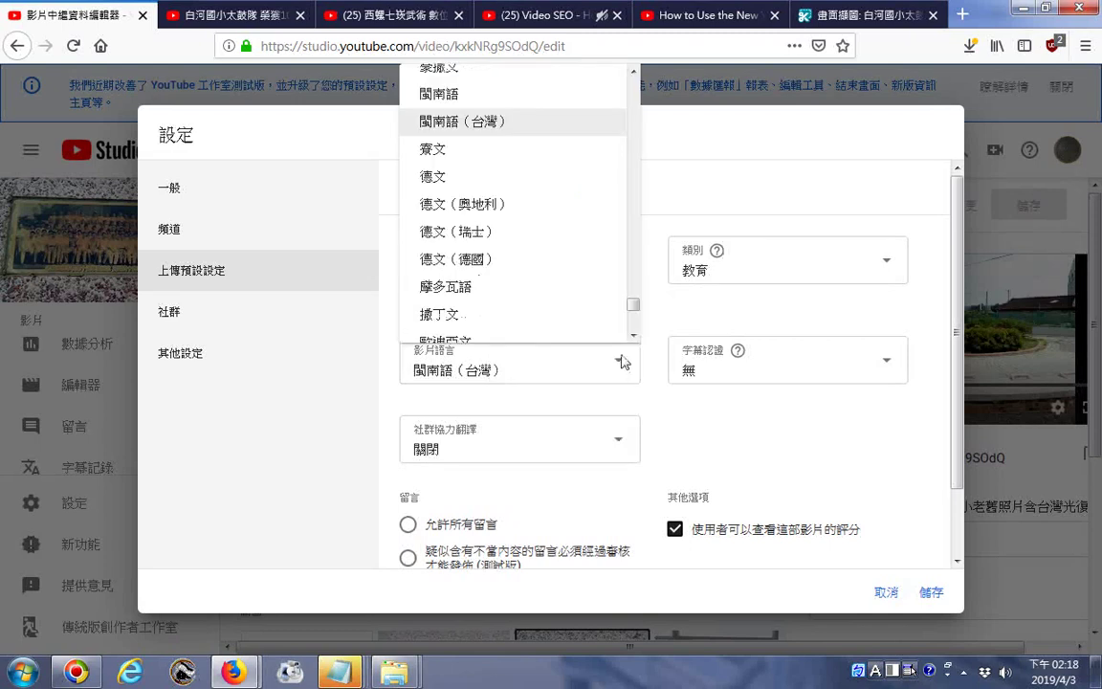
{"action": "left_click_drag", "start_coordinate": [634, 304], "coordinate": [643, 84]}
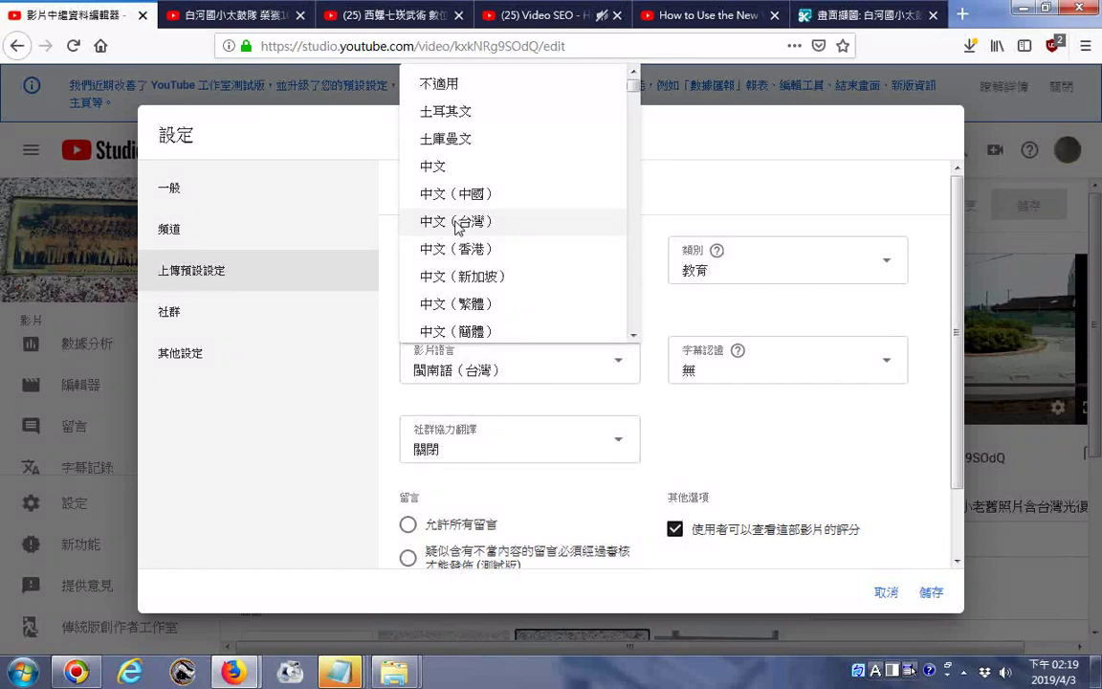
{"action": "left_click", "coordinate": [478, 304]}
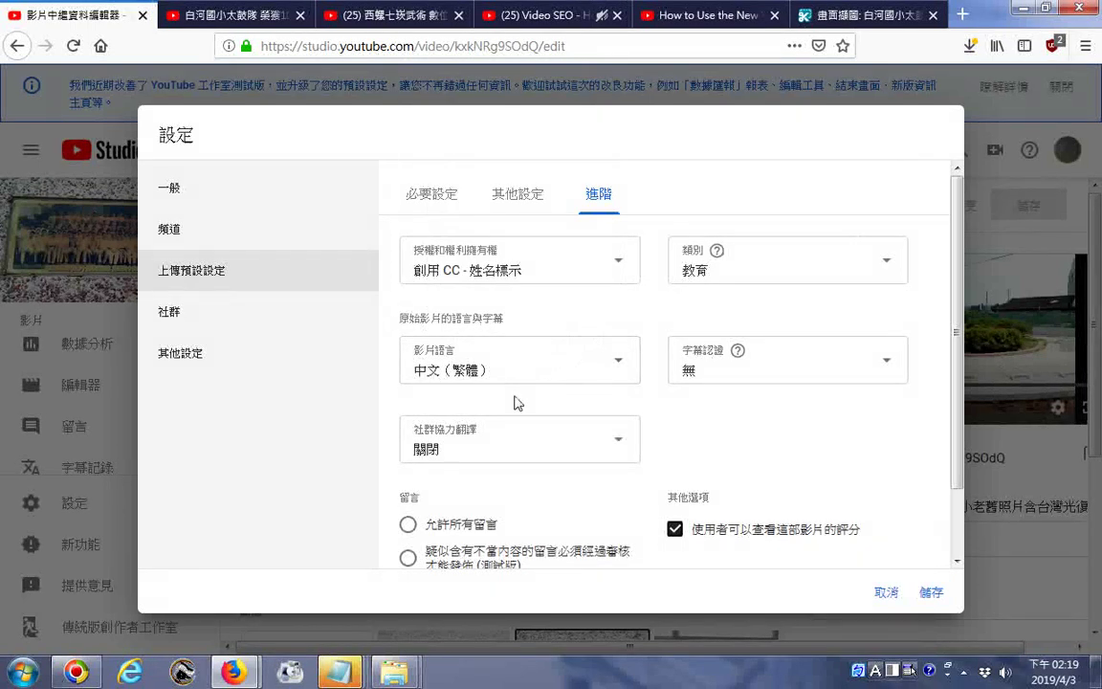
- Set the default video language (影片語言) to plain Chinese, 中文, without a regional or script variant
{"action": "left_click", "coordinate": [619, 362]}
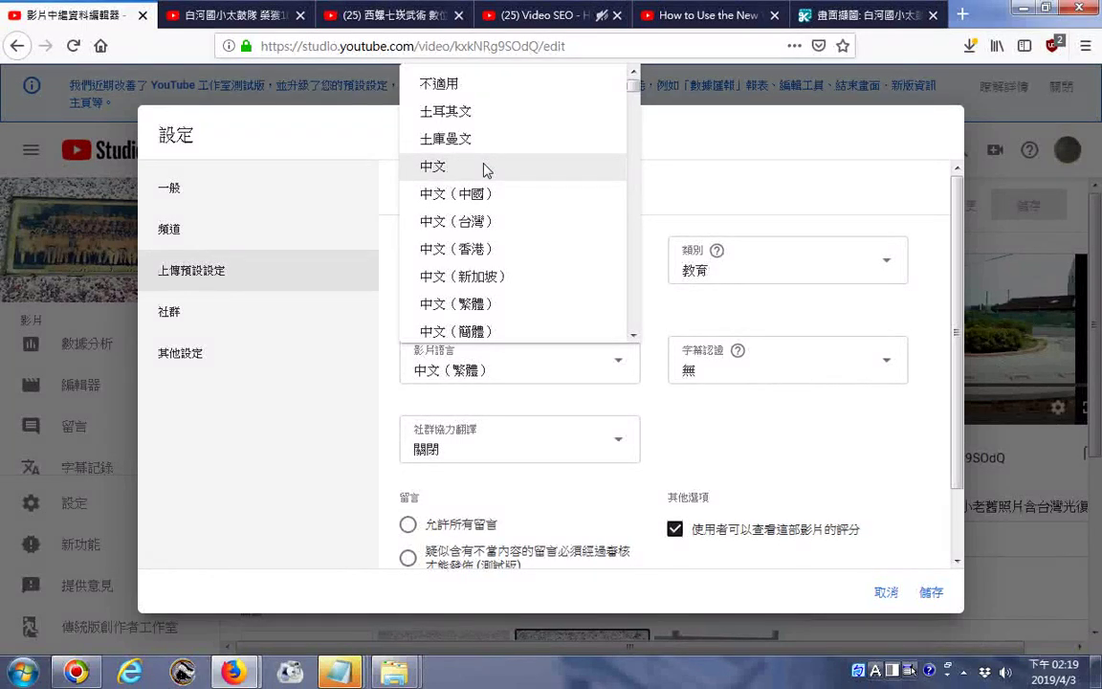
{"action": "left_click_drag", "start_coordinate": [486, 170], "coordinate": [393, 167]}
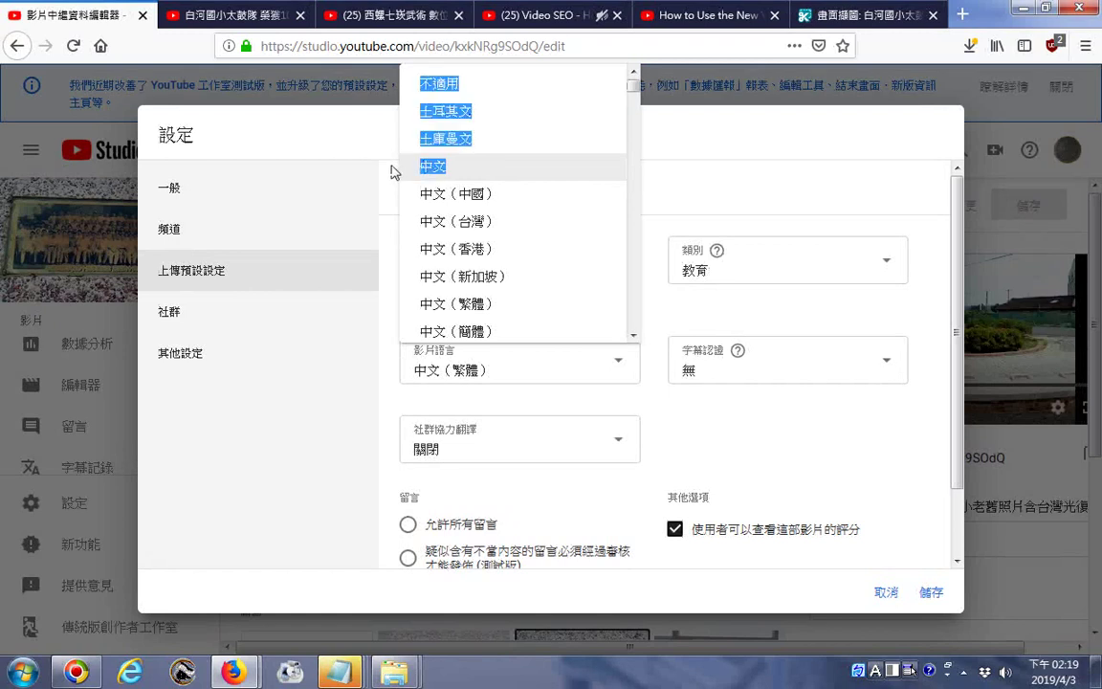
{"action": "left_click", "coordinate": [404, 180]}
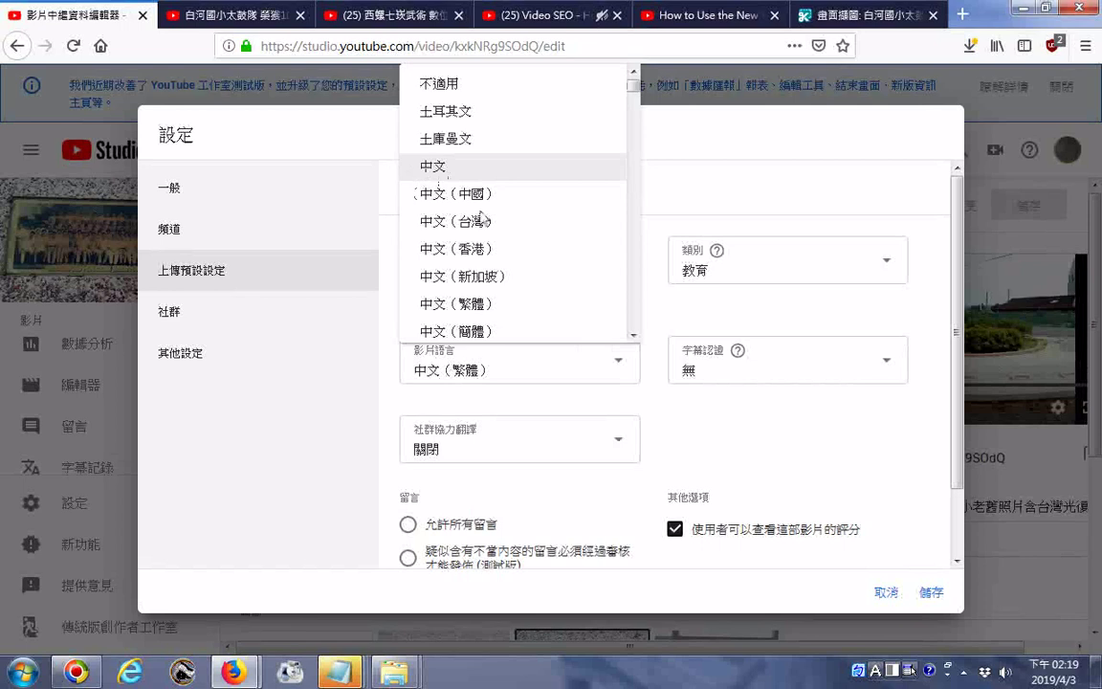
{"action": "left_click", "coordinate": [633, 335]}
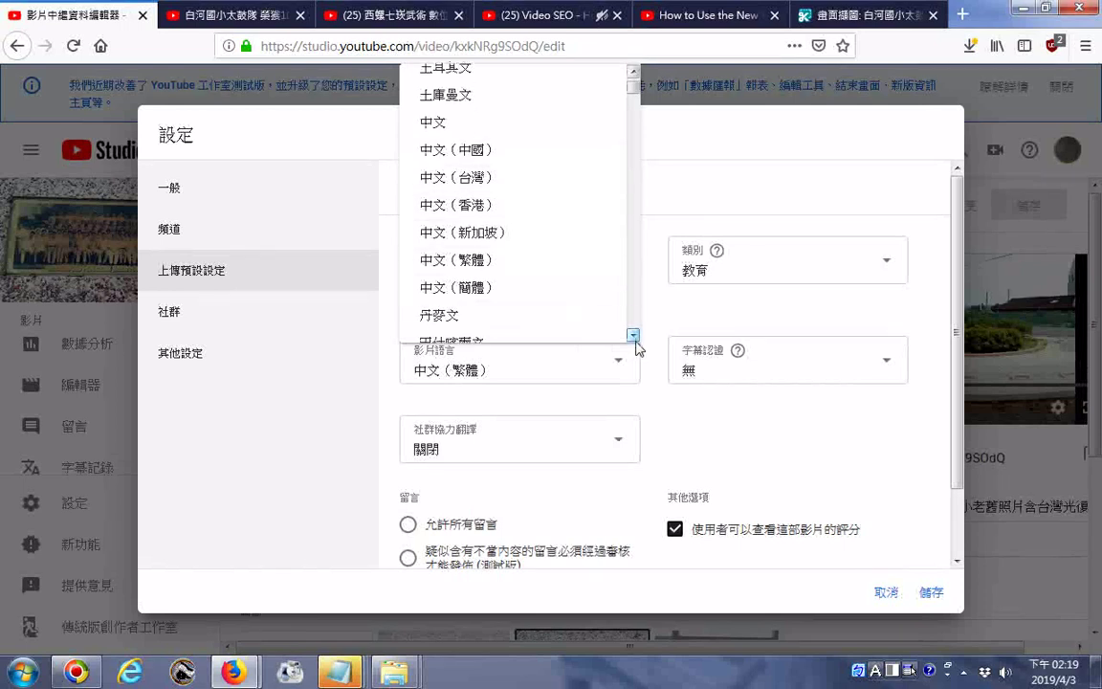
{"action": "left_click", "coordinate": [484, 124]}
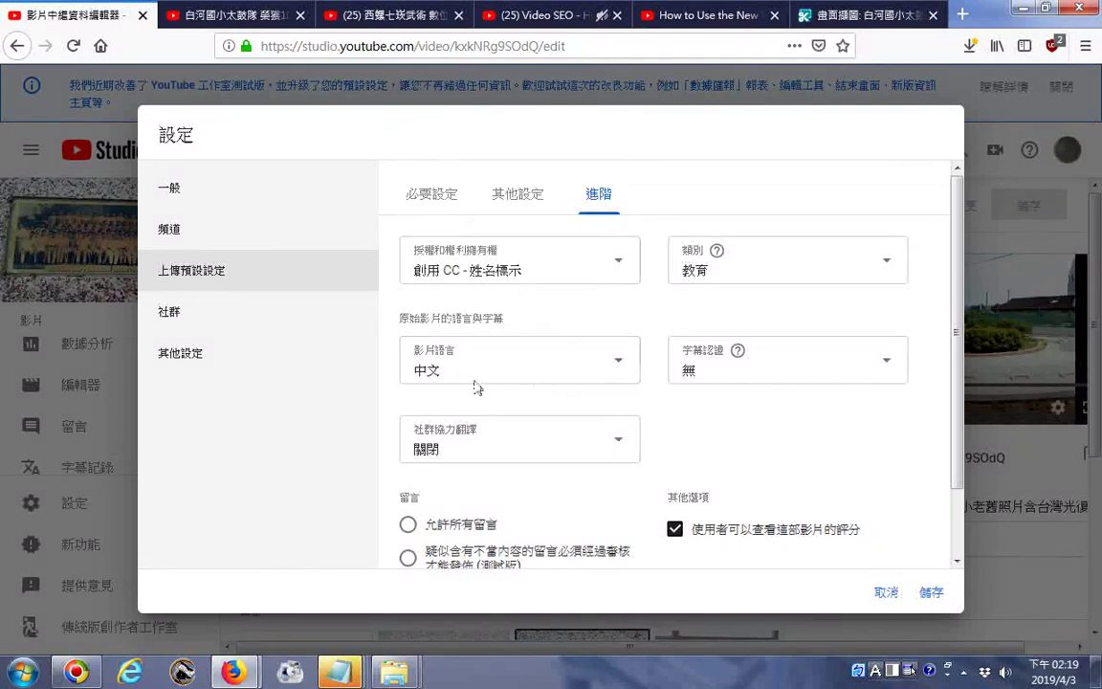